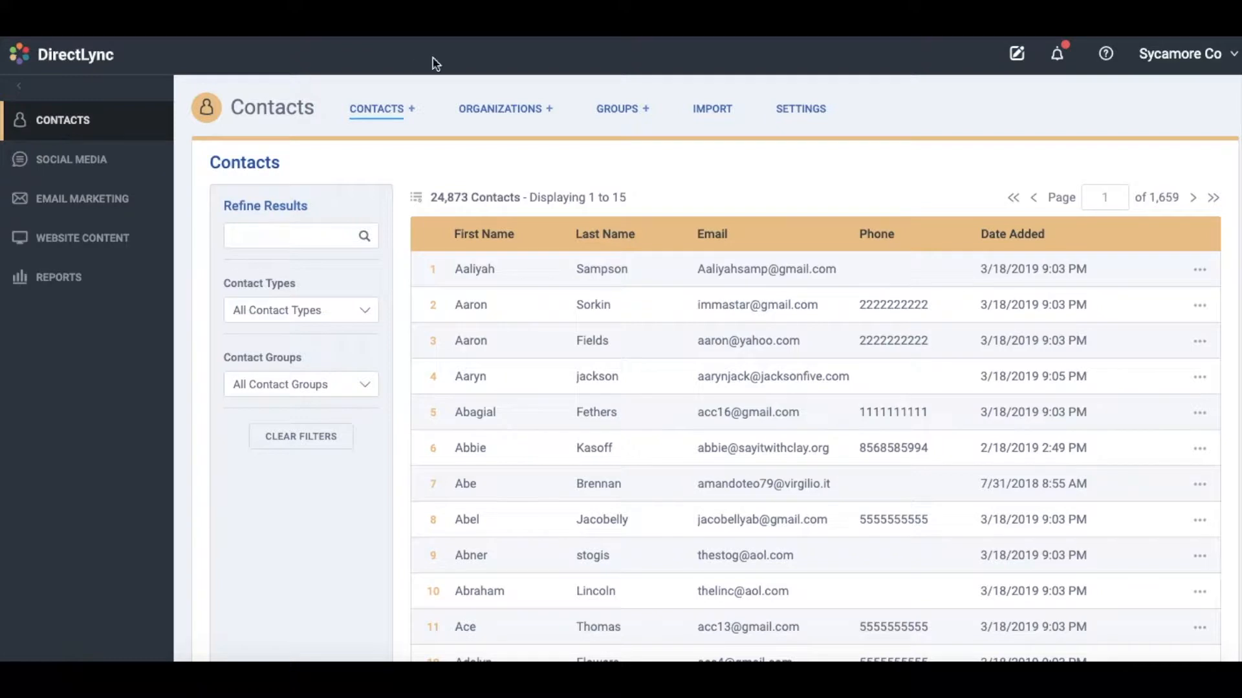
Open the custom fields page of the contact settings and turn off the Suffix field
{"action": "left_click", "coordinate": [816, 114]}
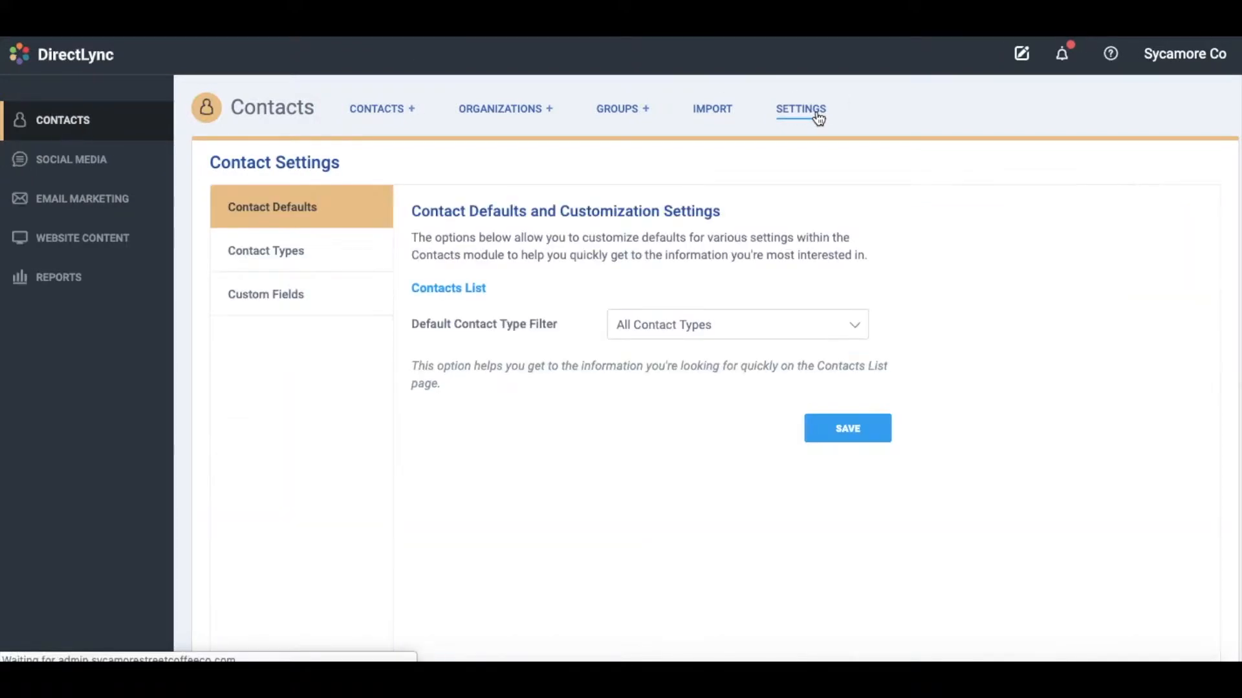
{"action": "left_click", "coordinate": [304, 306]}
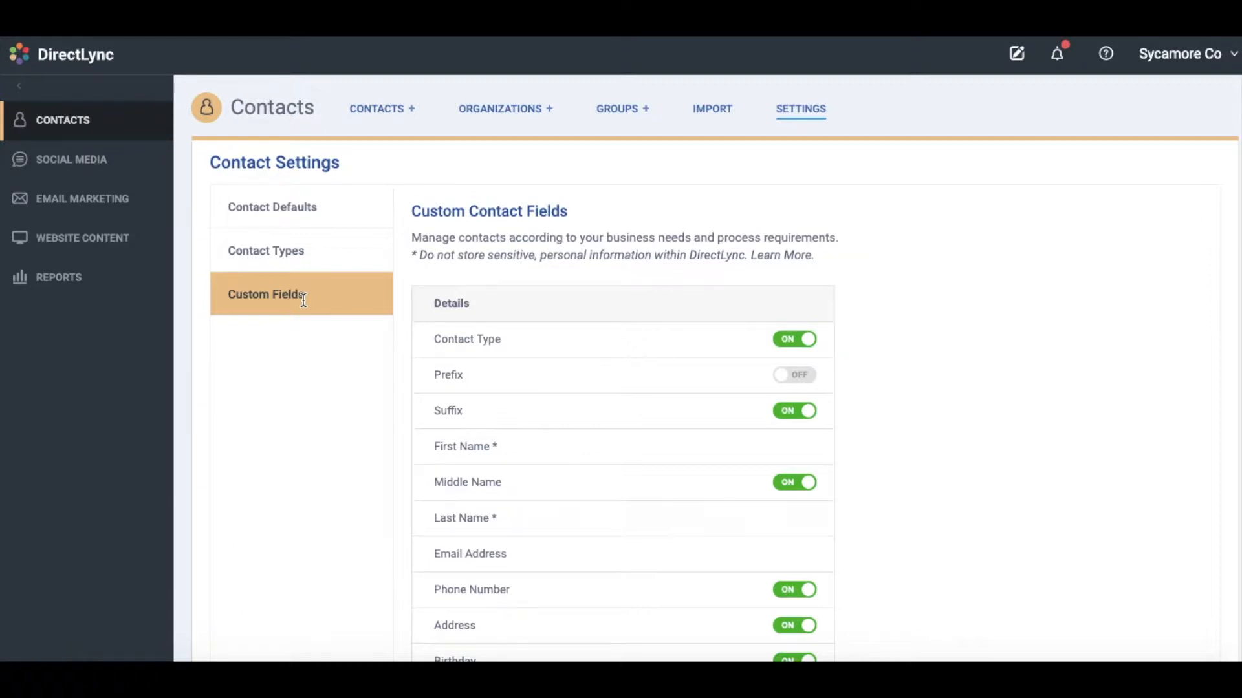
{"action": "scroll", "coordinate": [971, 285], "scroll_direction": "down", "scroll_amount": 1}
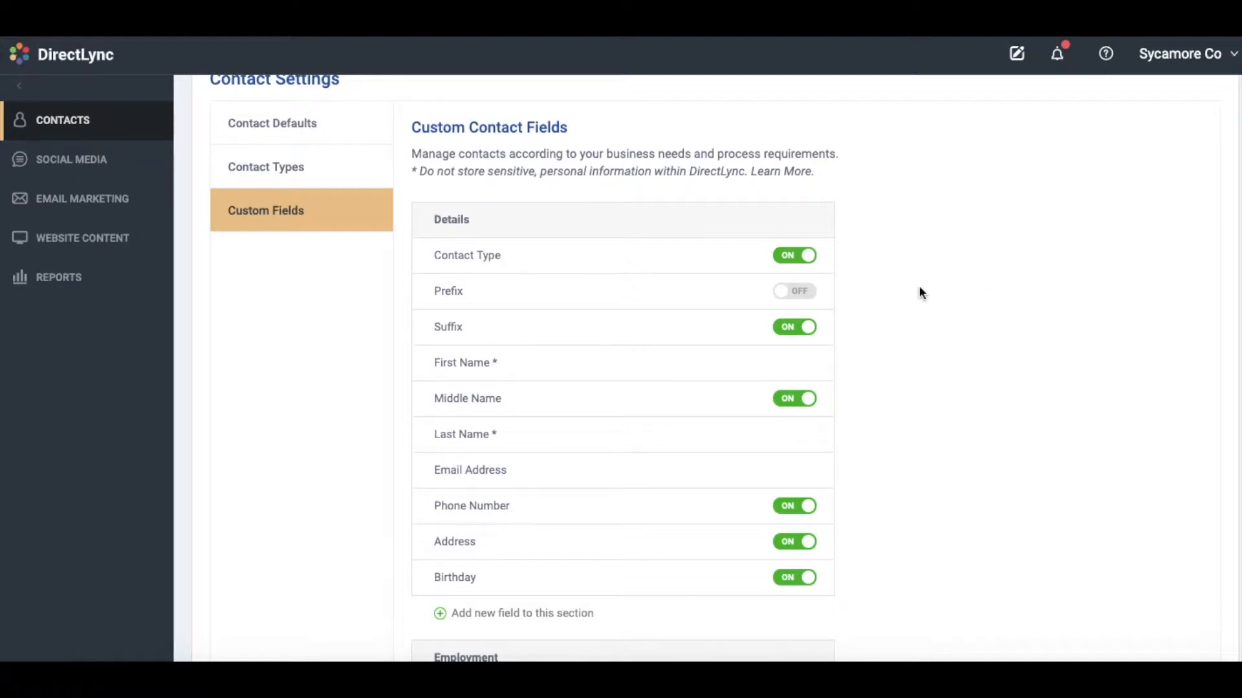
{"action": "left_click", "coordinate": [801, 330]}
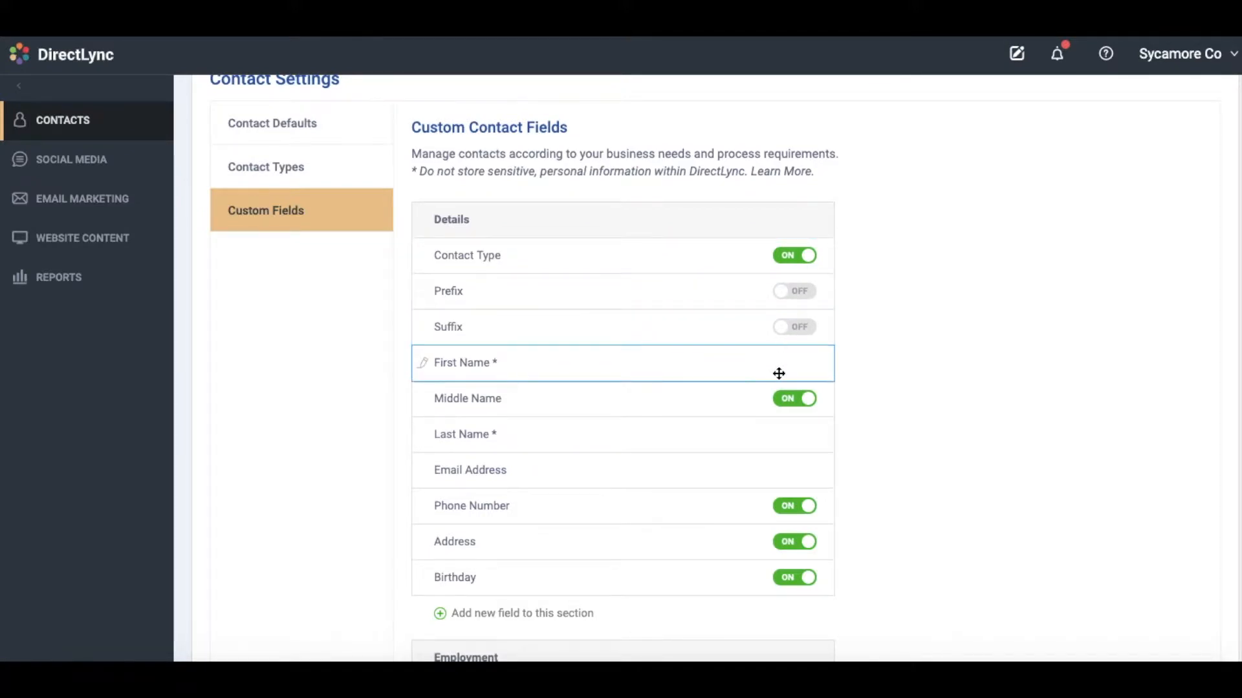
Open the Email Address field's settings to view its email types, and close them without saving
{"action": "scroll", "coordinate": [780, 374], "scroll_direction": "down", "scroll_amount": 1}
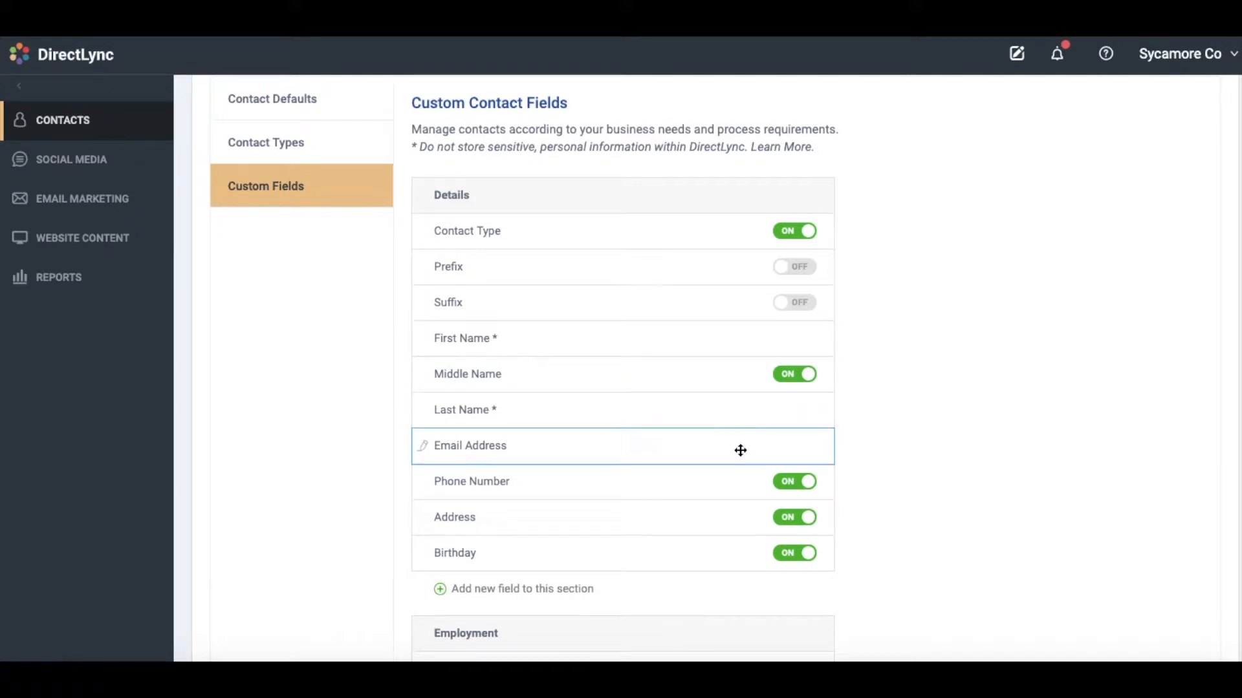
{"action": "left_click", "coordinate": [424, 446]}
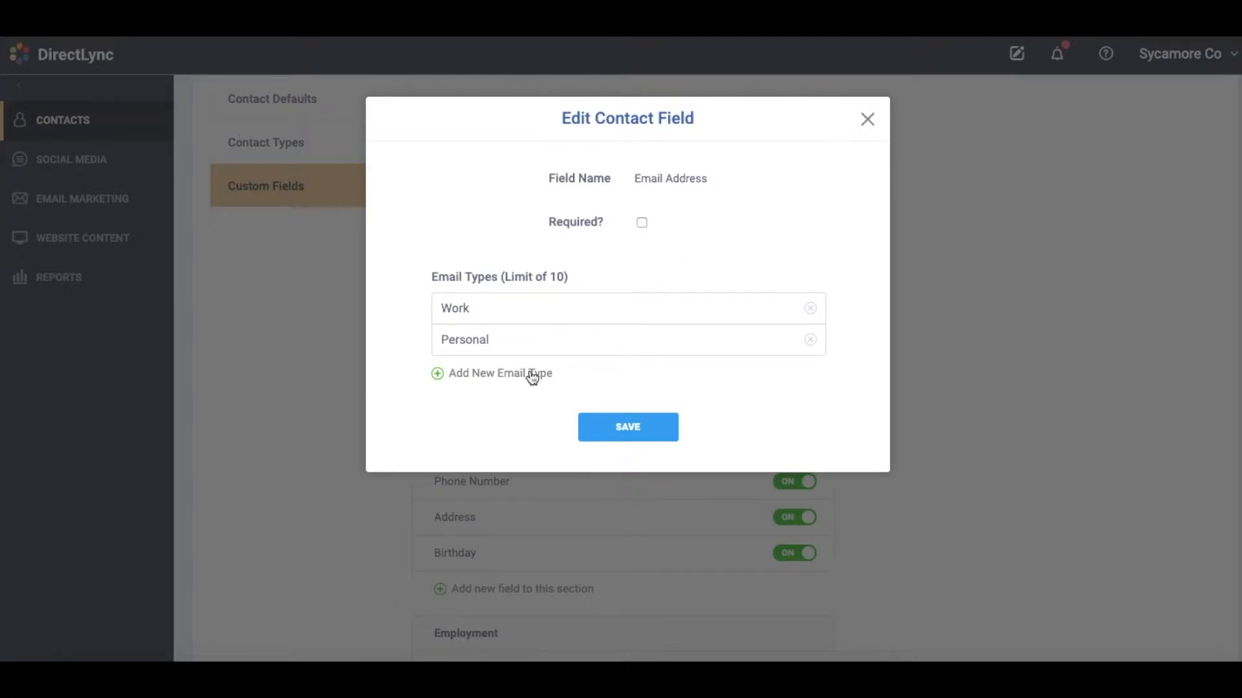
{"action": "left_click", "coordinate": [867, 120]}
Start a new contact field in the Details section, named Products, with the field type Dropdown
{"action": "scroll", "coordinate": [912, 289], "scroll_direction": "down", "scroll_amount": 1}
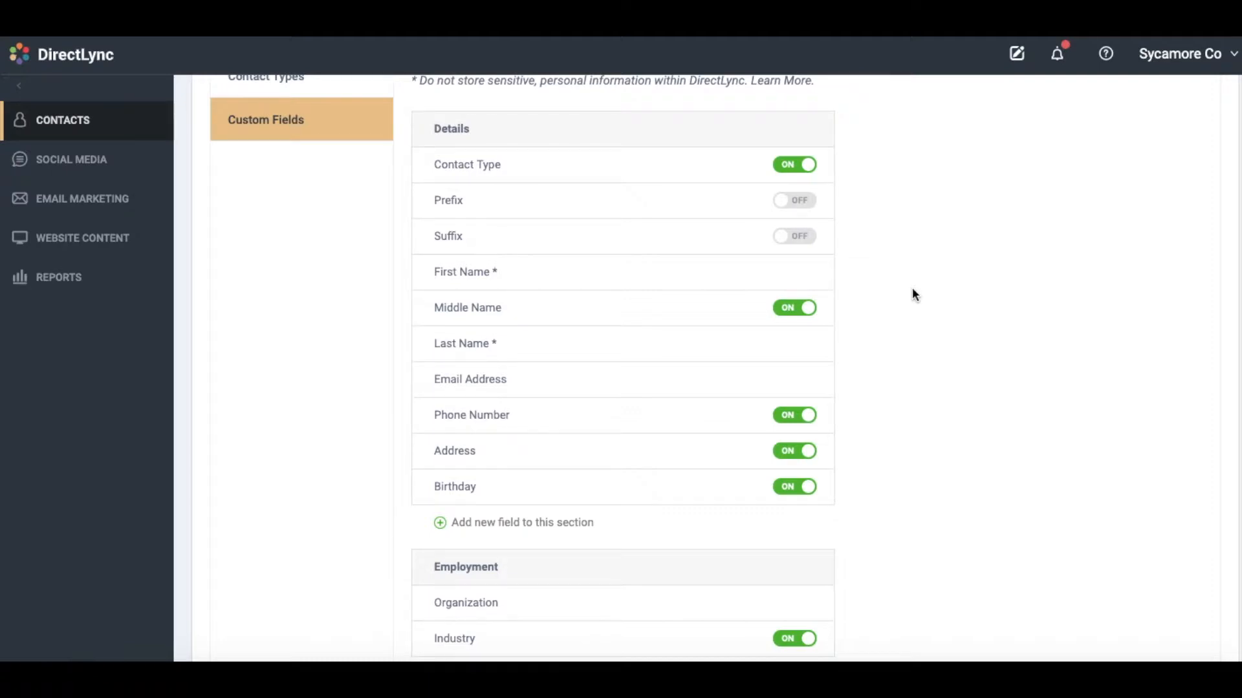
{"action": "scroll", "coordinate": [913, 290], "scroll_direction": "down", "scroll_amount": 1}
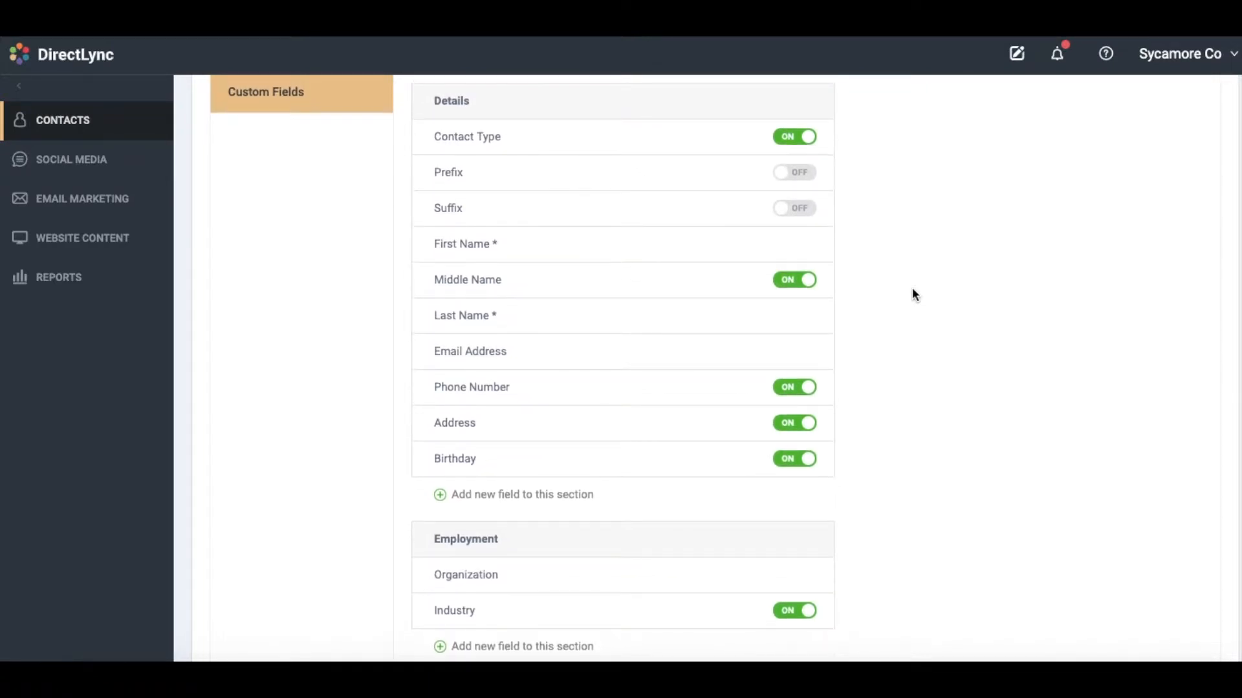
{"action": "left_click", "coordinate": [512, 499]}
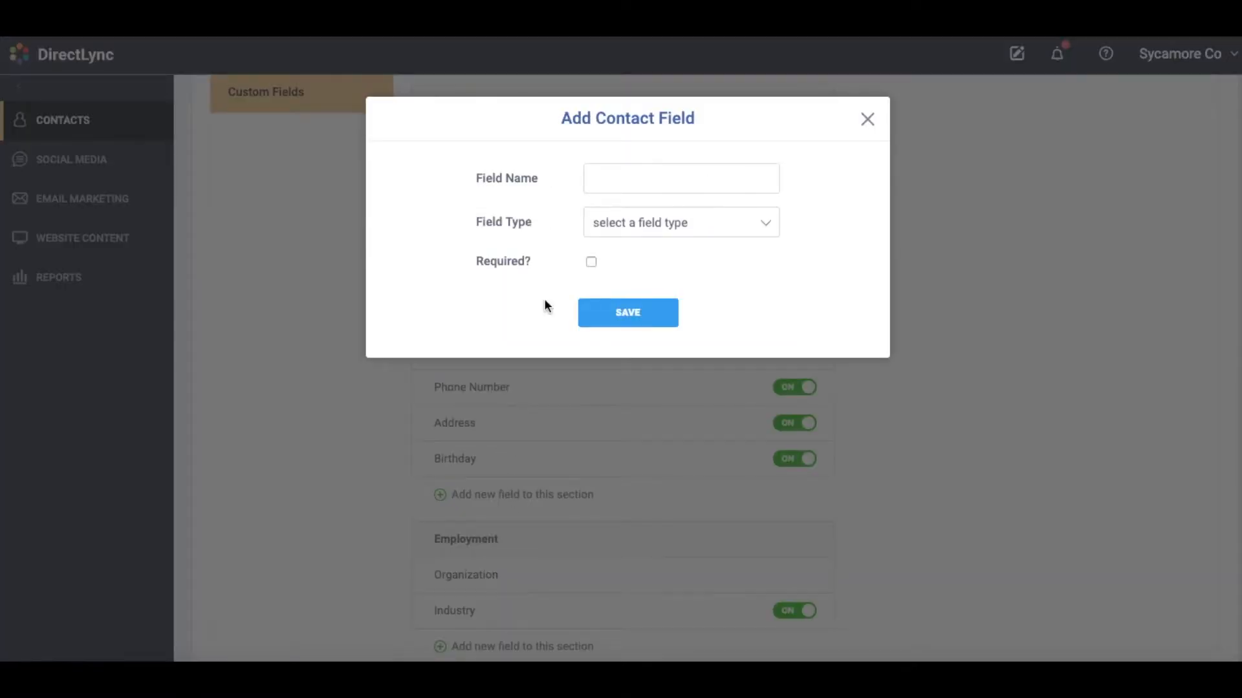
{"action": "left_click", "coordinate": [636, 174]}
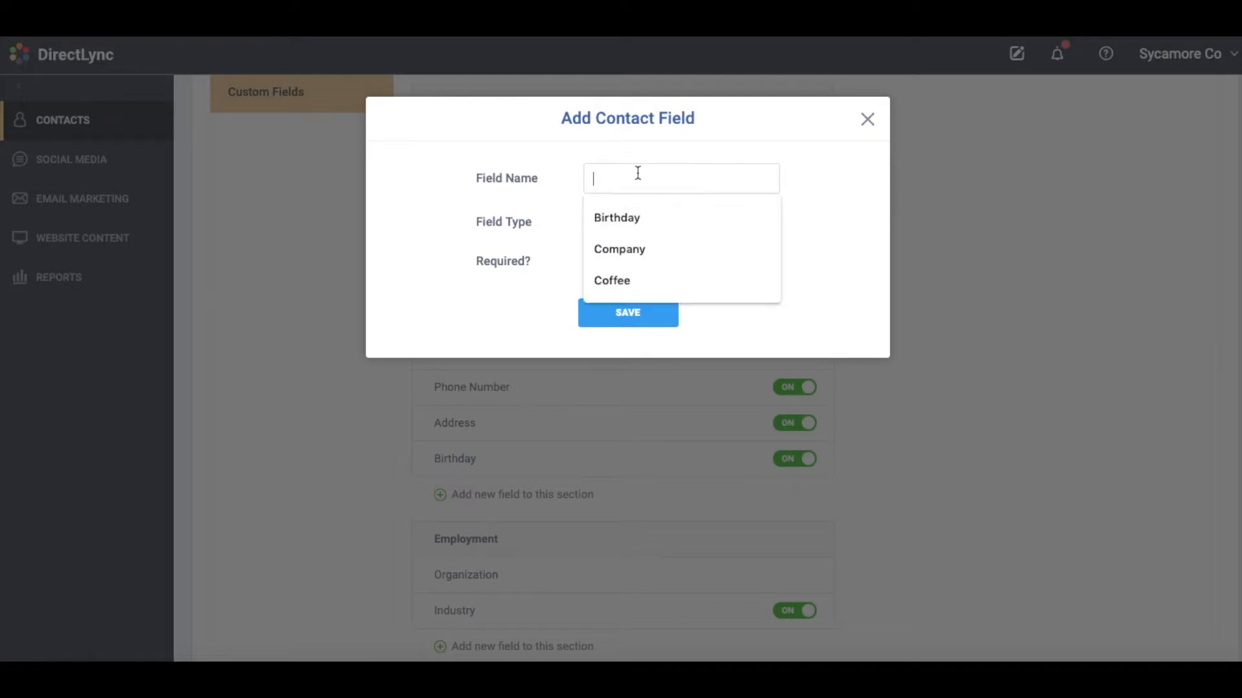
{"action": "left_click", "coordinate": [581, 156]}
{"action": "left_click", "coordinate": [622, 177]}
{"action": "type", "text": "Prod"}
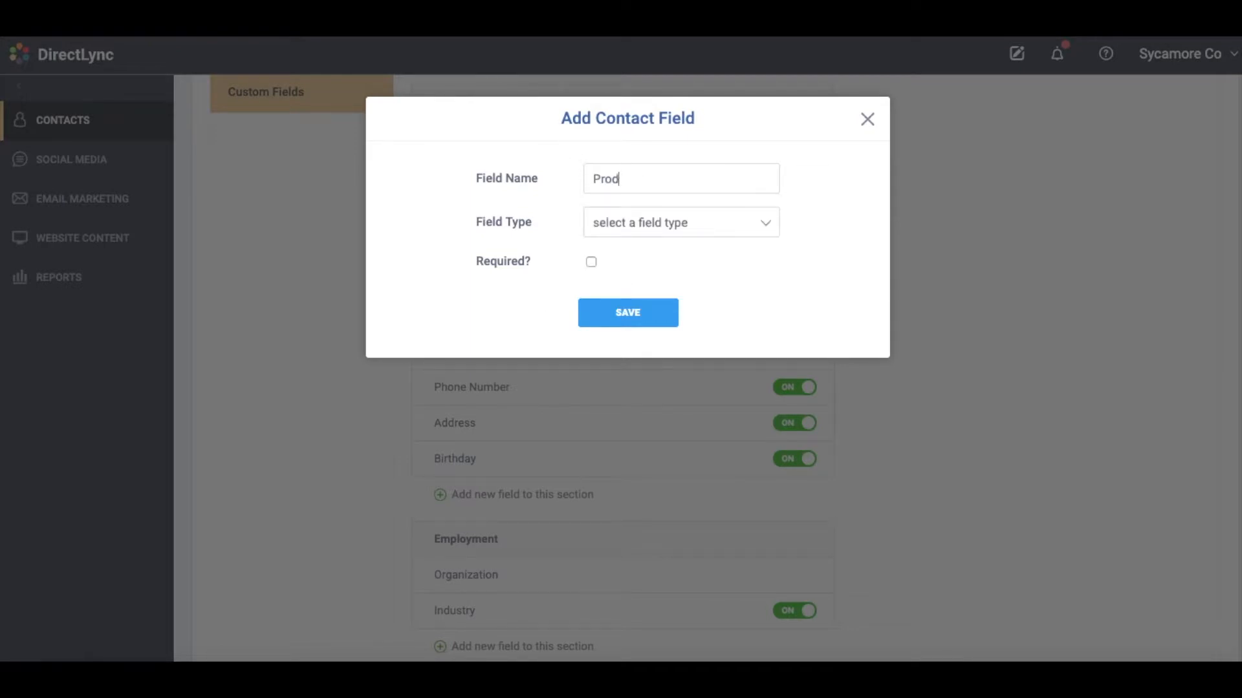
{"action": "type", "text": "ucts"}
{"action": "left_click", "coordinate": [650, 220]}
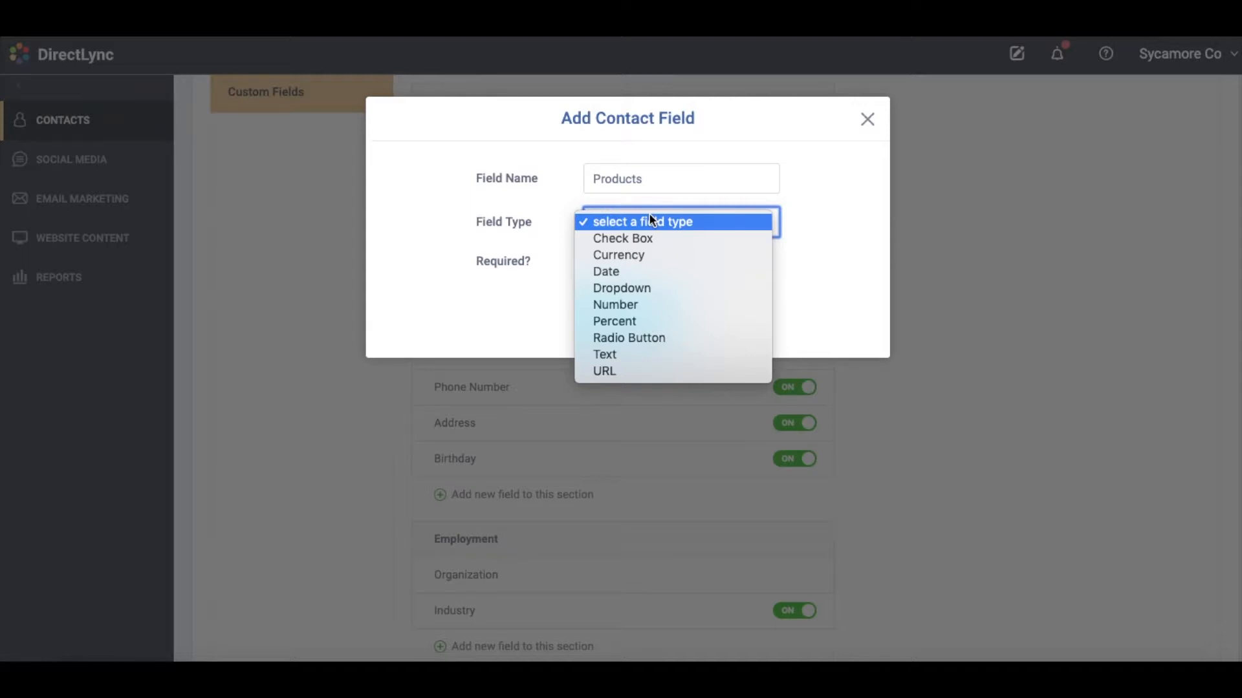
{"action": "left_click", "coordinate": [632, 288]}
Add Coffee, Tea and Juice as dropdown options of the Products field and save it
{"action": "left_click", "coordinate": [565, 335]}
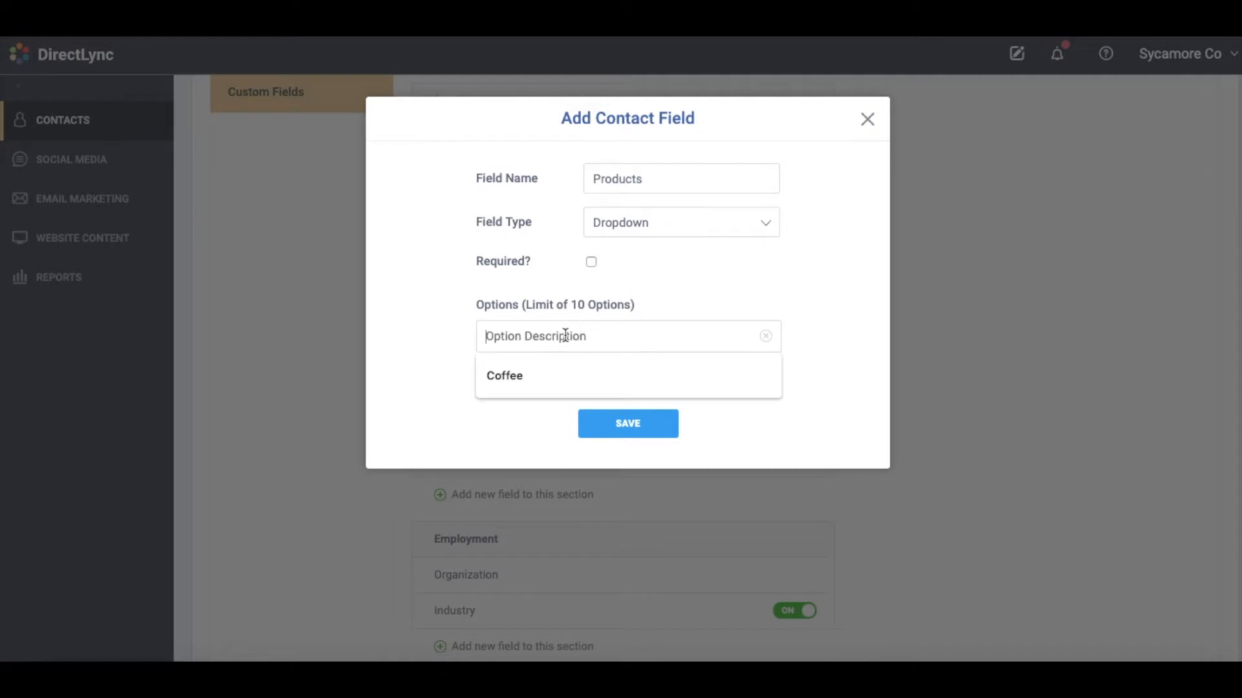
{"action": "left_click", "coordinate": [505, 376]}
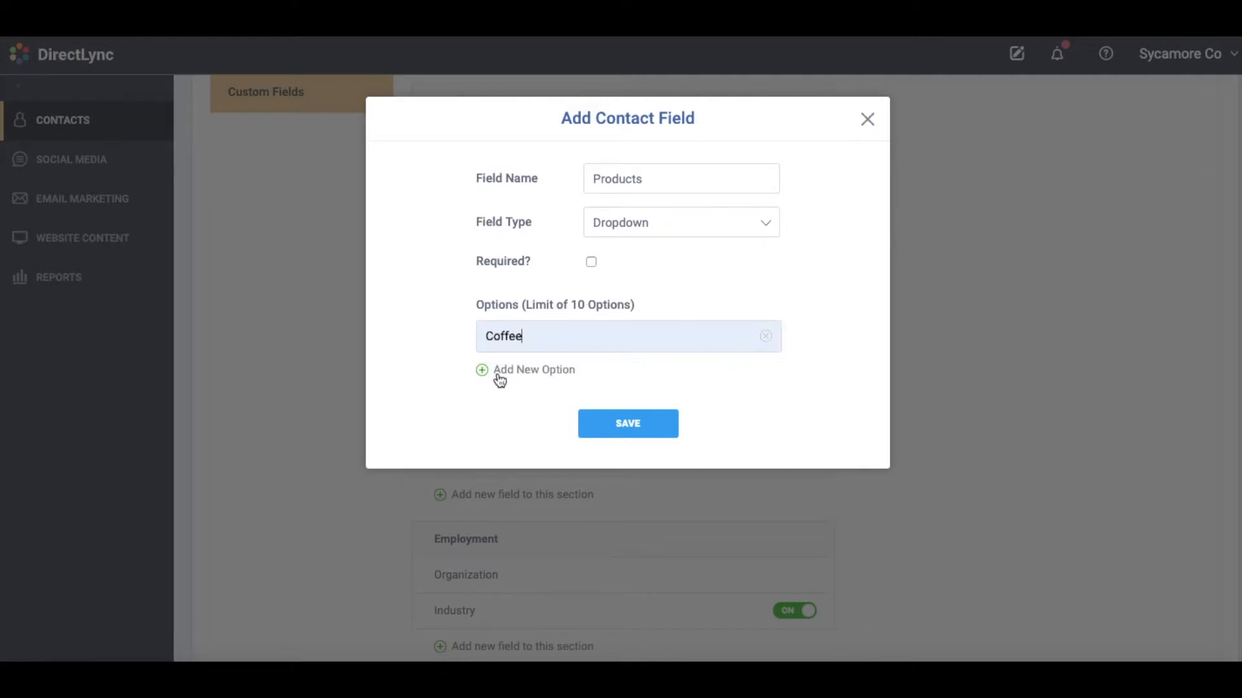
{"action": "left_click", "coordinate": [498, 372]}
{"action": "left_click", "coordinate": [498, 370]}
{"action": "type", "text": "Tea"}
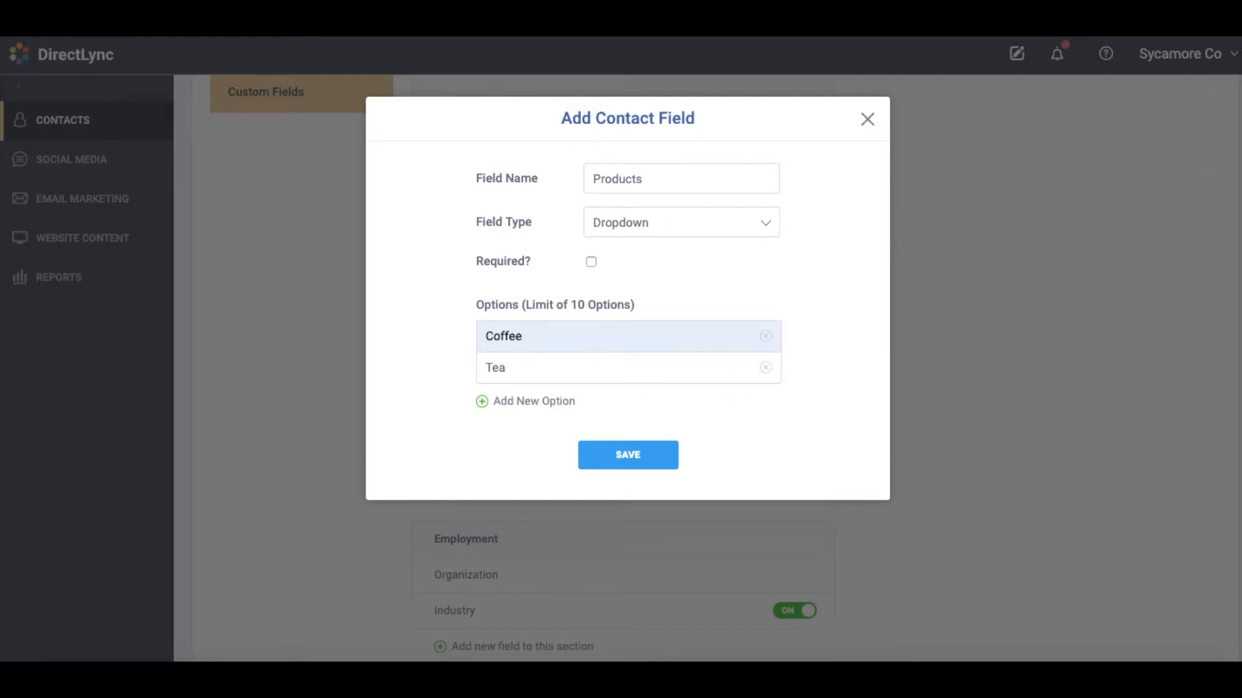
{"action": "left_click", "coordinate": [484, 402]}
{"action": "left_click", "coordinate": [505, 399]}
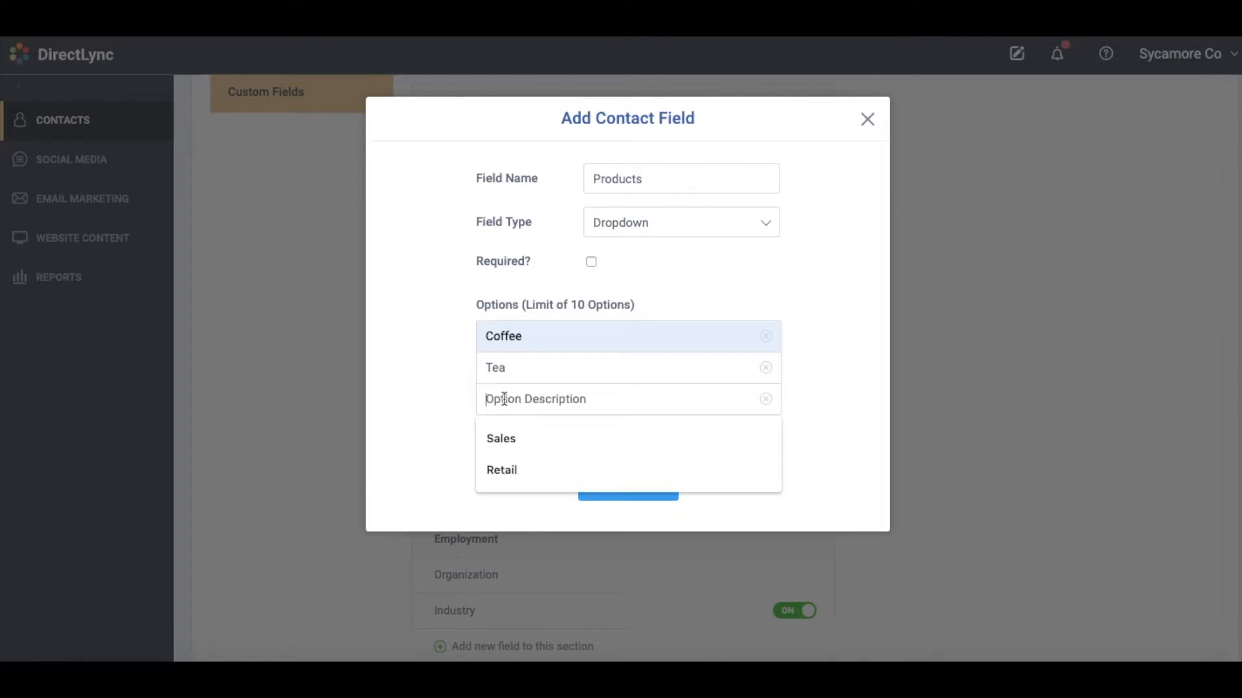
{"action": "type", "text": "Juice"}
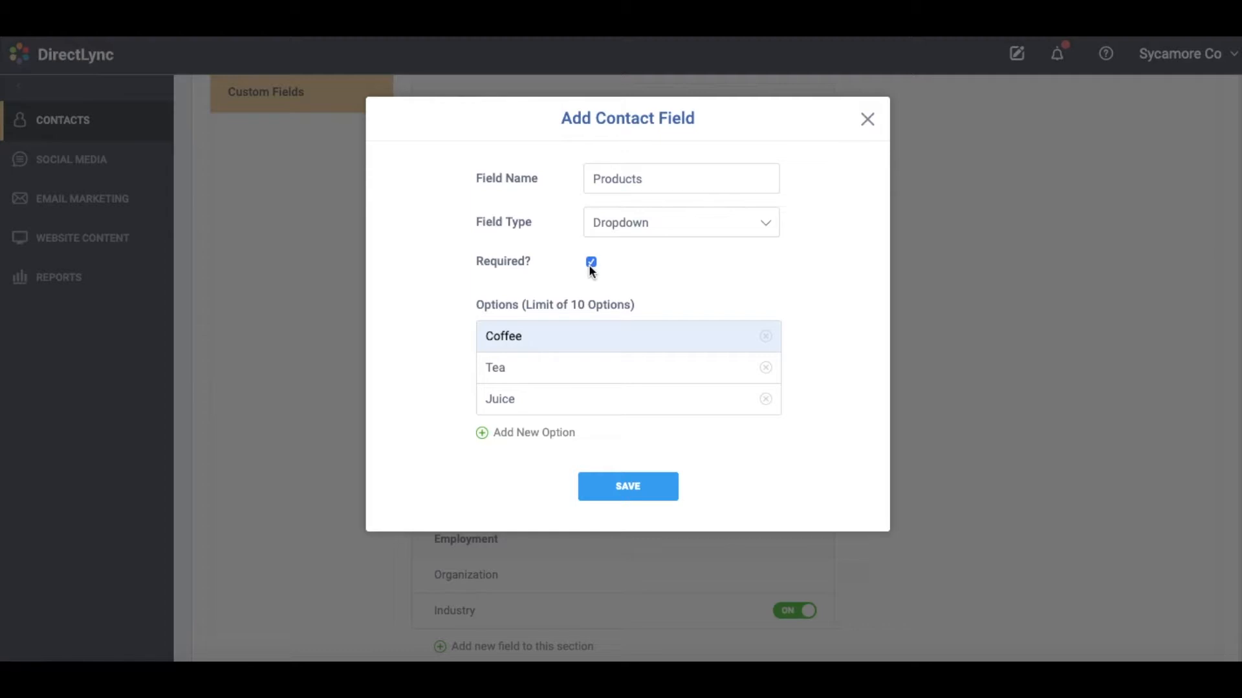
{"action": "left_click", "coordinate": [616, 495]}
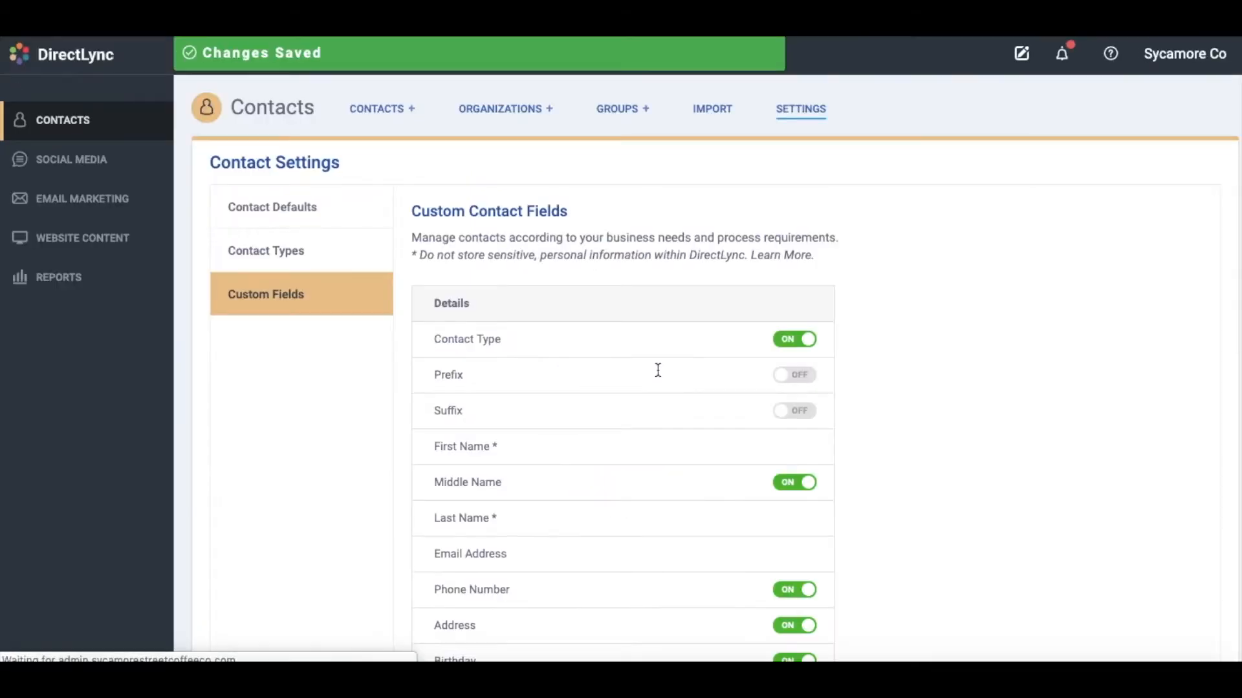
Edit the Products field in the Details section, add the option Pastries and save the change
{"action": "scroll", "coordinate": [657, 370], "scroll_direction": "down", "scroll_amount": 3}
{"action": "scroll", "coordinate": [658, 370], "scroll_direction": "down", "scroll_amount": 1}
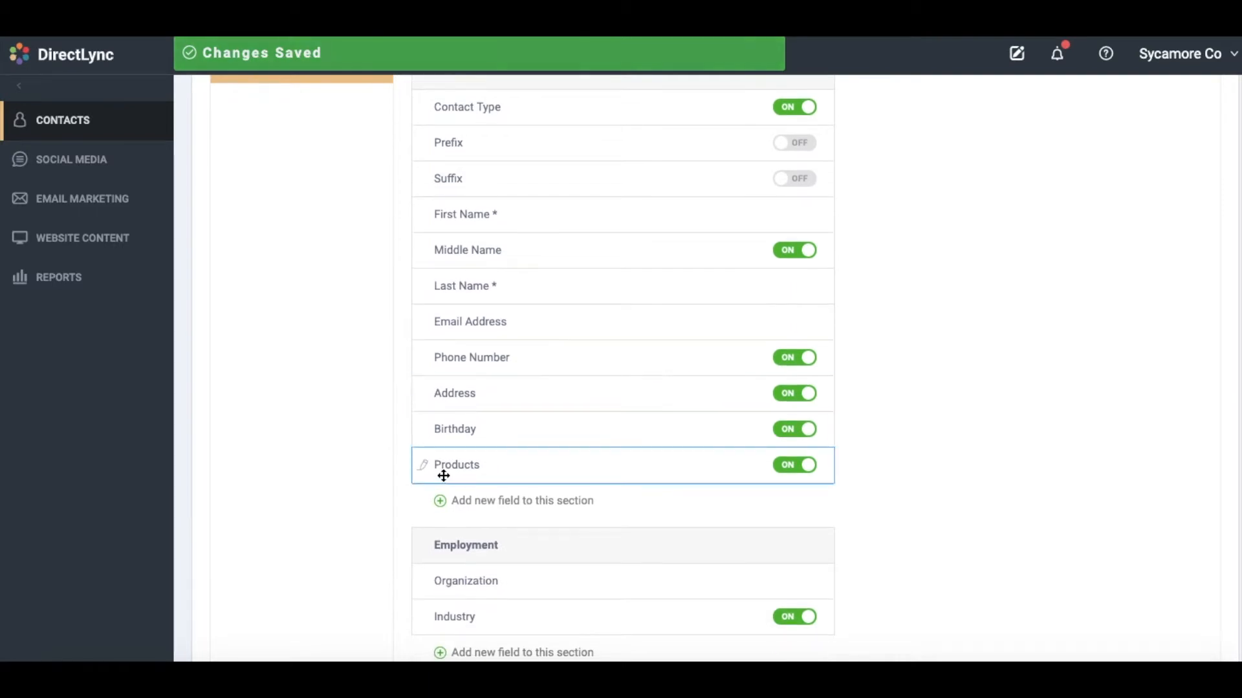
{"action": "scroll", "coordinate": [568, 471], "scroll_direction": "up", "scroll_amount": 3}
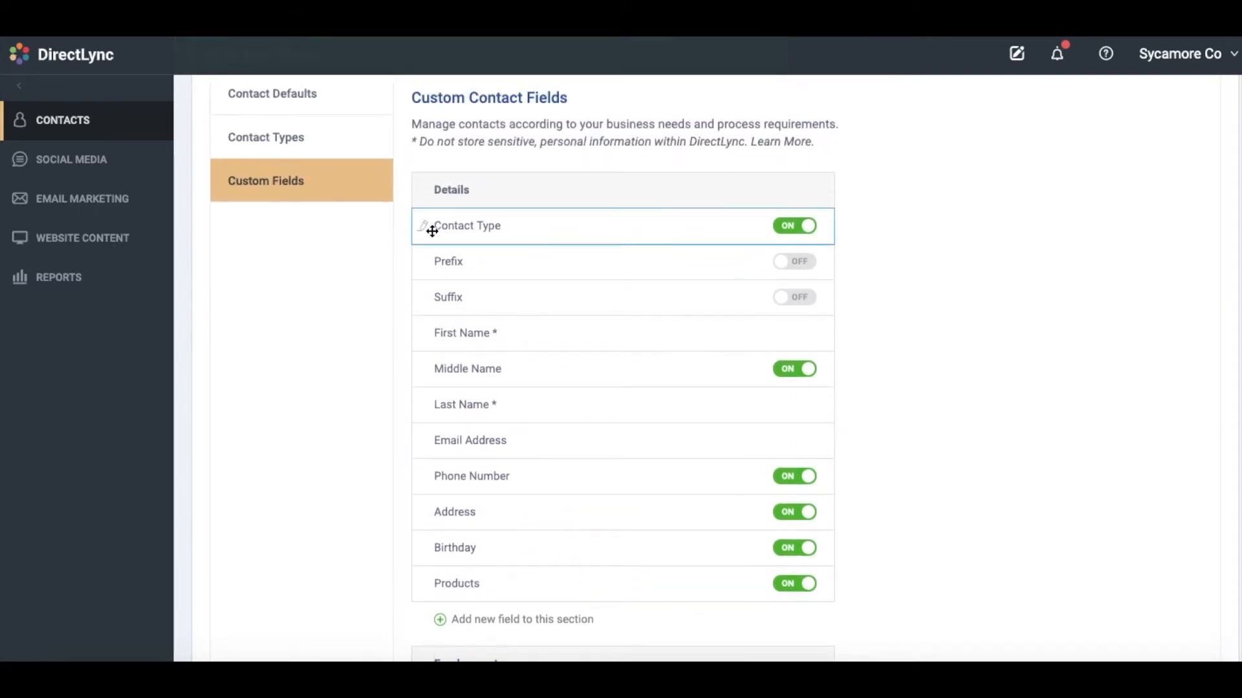
{"action": "scroll", "coordinate": [531, 422], "scroll_direction": "down", "scroll_amount": 4}
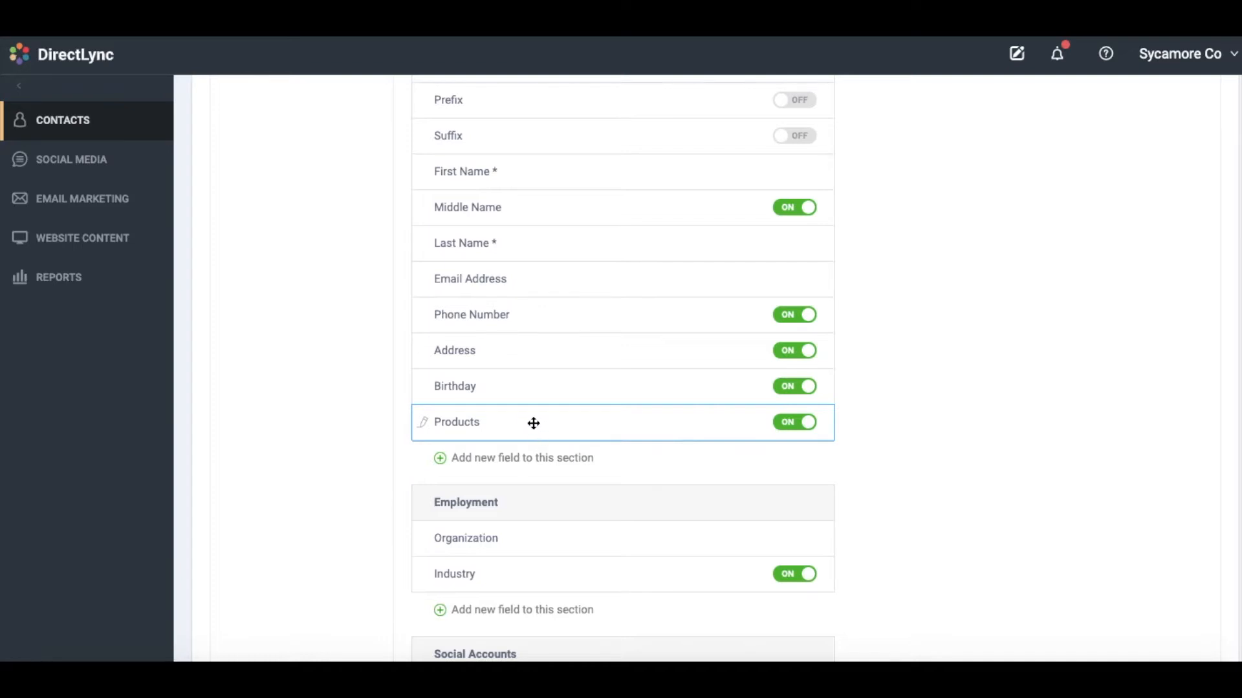
{"action": "left_click", "coordinate": [424, 423]}
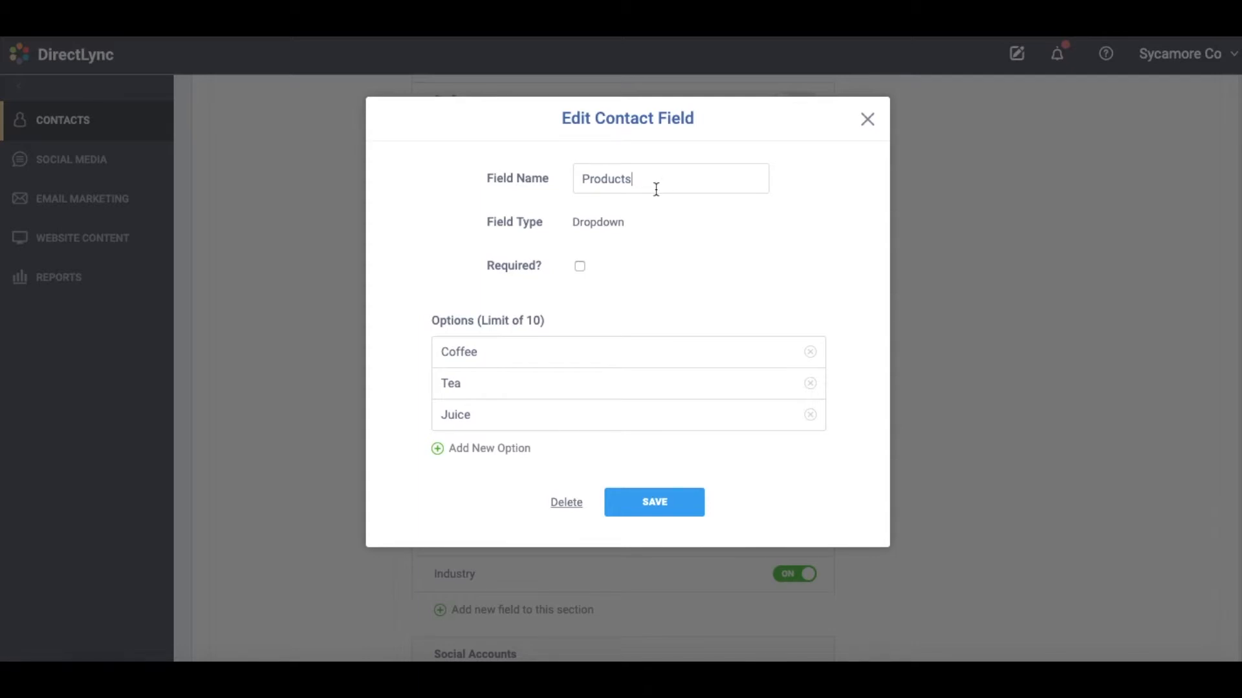
{"action": "left_click", "coordinate": [438, 451]}
{"action": "type", "text": "Pastries"}
{"action": "left_click", "coordinate": [674, 548]}
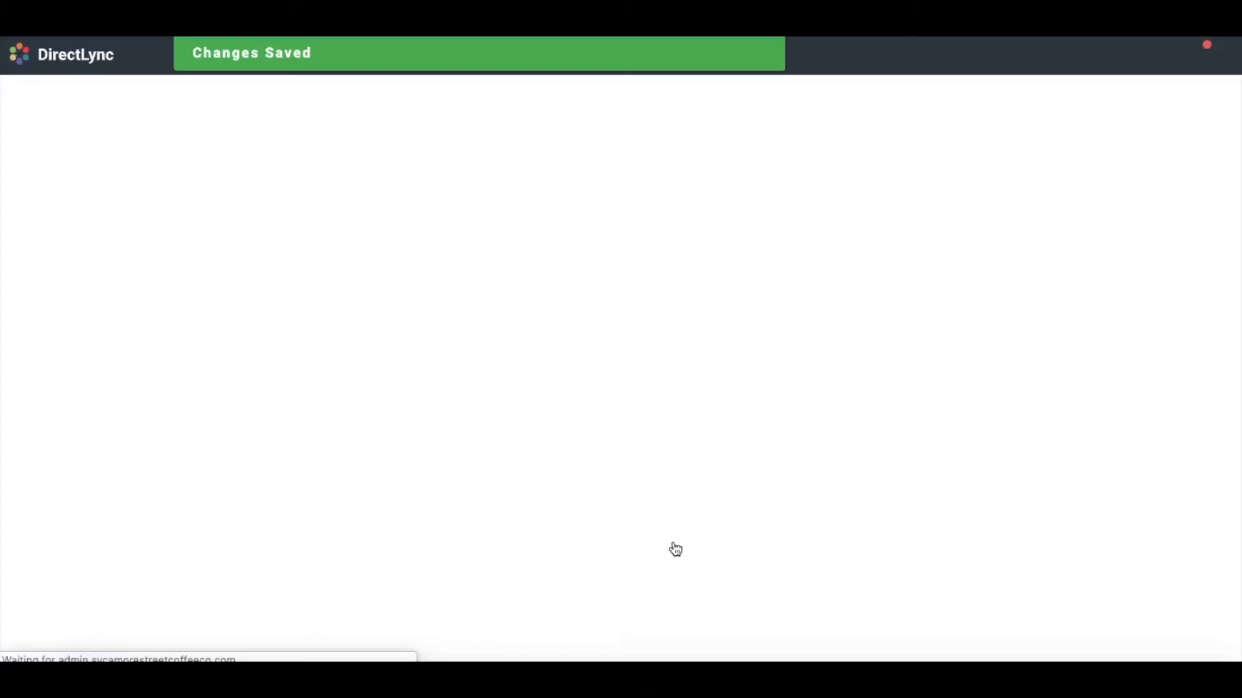
Reopen the Details section's Products field to review its settings, and close it without saving
{"action": "scroll", "coordinate": [676, 549], "scroll_direction": "down", "scroll_amount": 5}
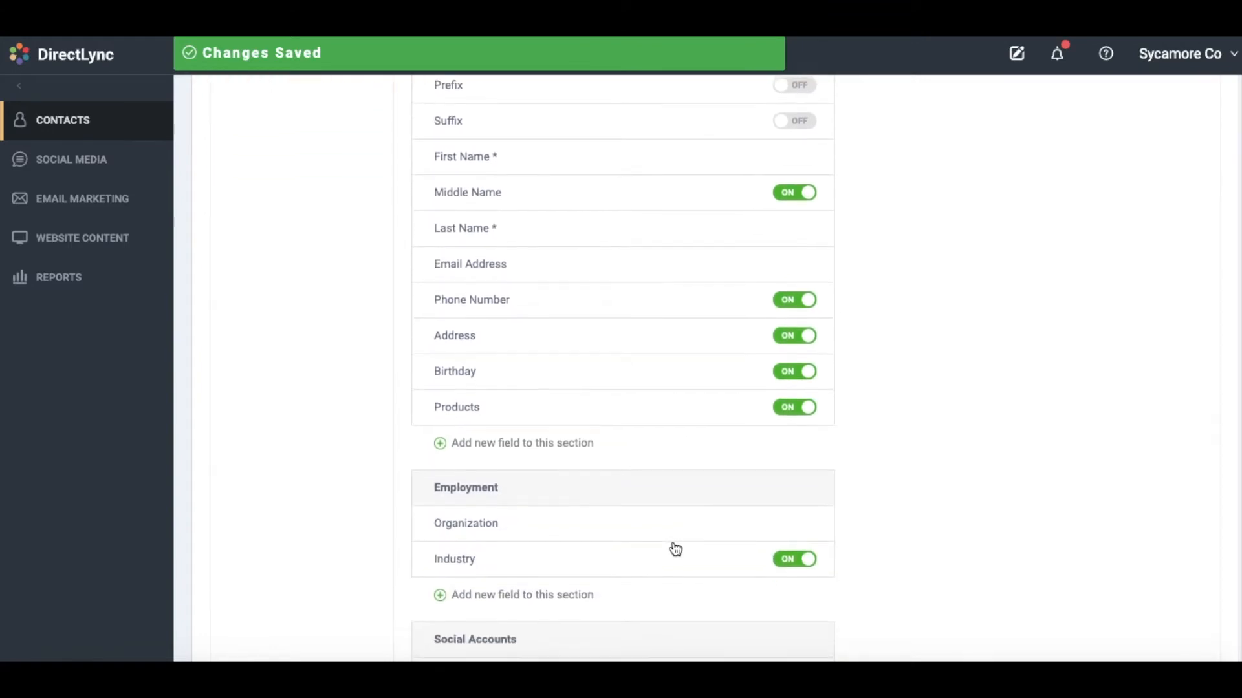
{"action": "scroll", "coordinate": [675, 550], "scroll_direction": "up", "scroll_amount": 1}
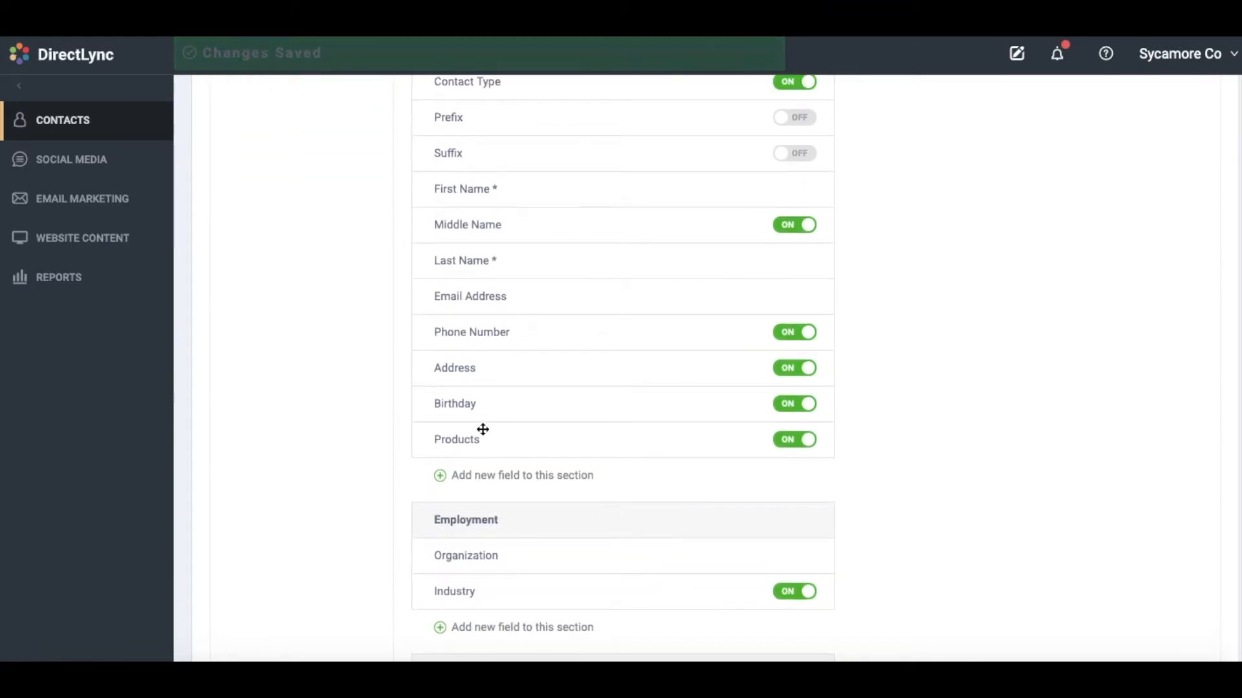
{"action": "left_click", "coordinate": [426, 441]}
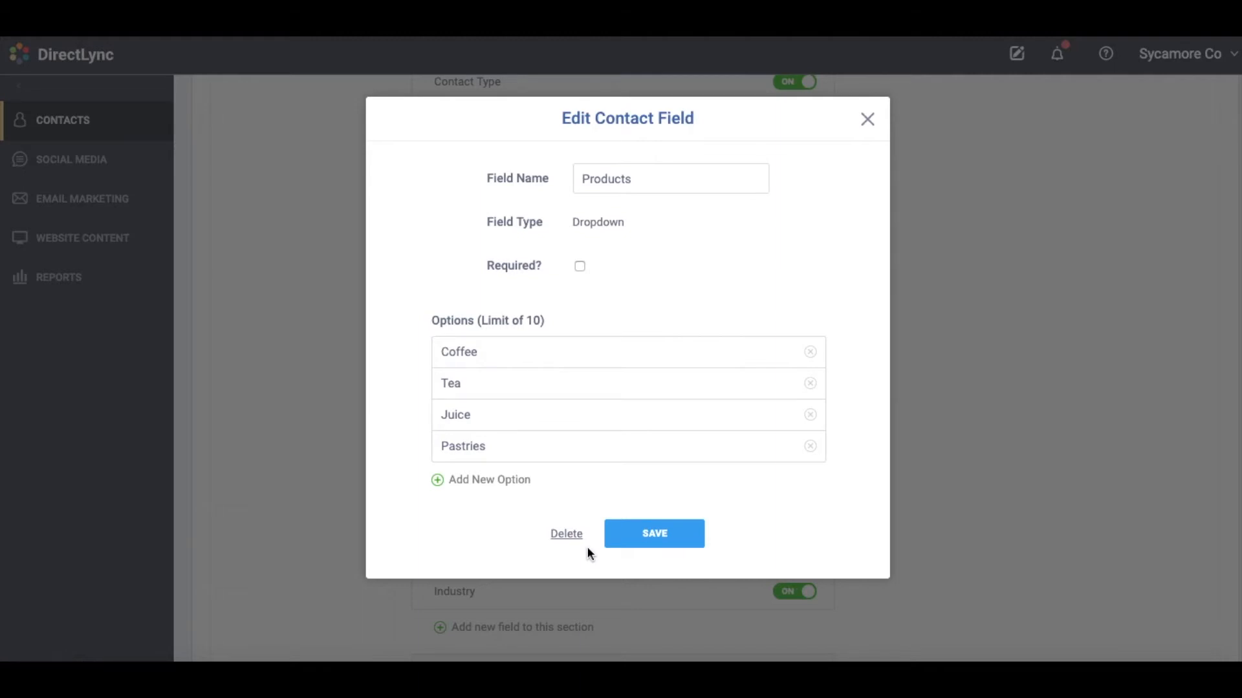
{"action": "left_click", "coordinate": [867, 121]}
Turn the Products field in the Details section off and back on
{"action": "scroll", "coordinate": [917, 314], "scroll_direction": "down", "scroll_amount": 1}
{"action": "left_click", "coordinate": [792, 387]}
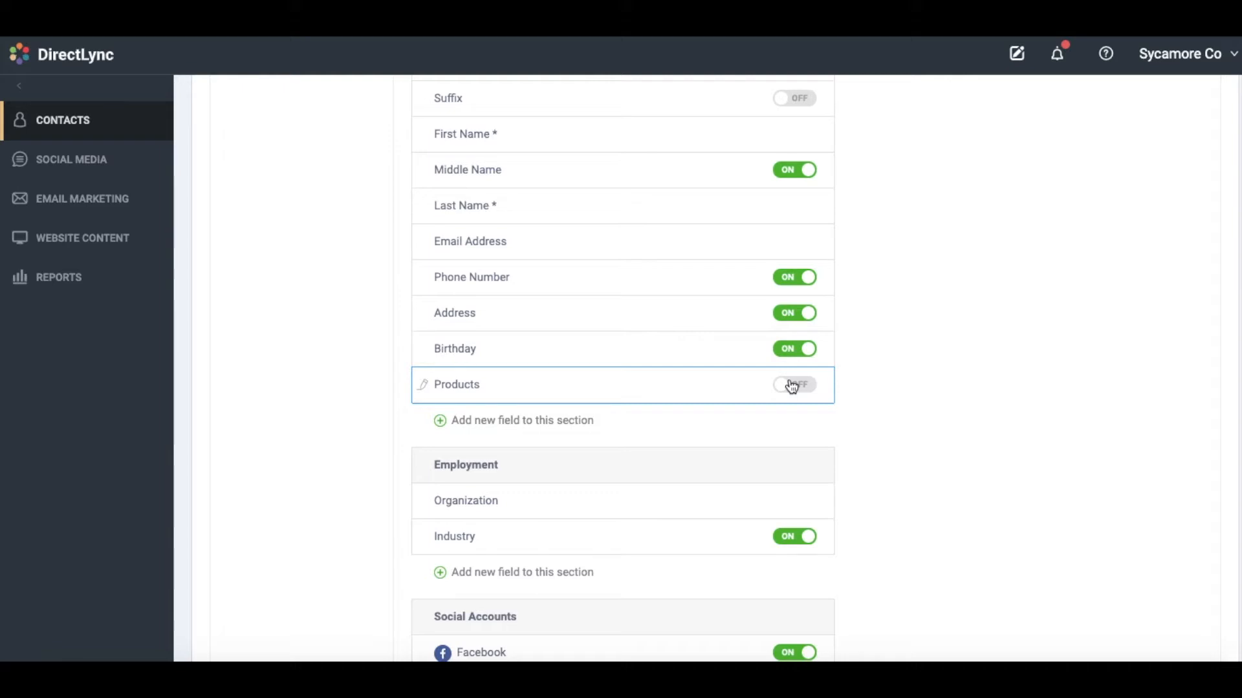
{"action": "left_click", "coordinate": [796, 386]}
Open the form for adding a new section to view it, and close it without saving
{"action": "scroll", "coordinate": [800, 388], "scroll_direction": "down", "scroll_amount": 8}
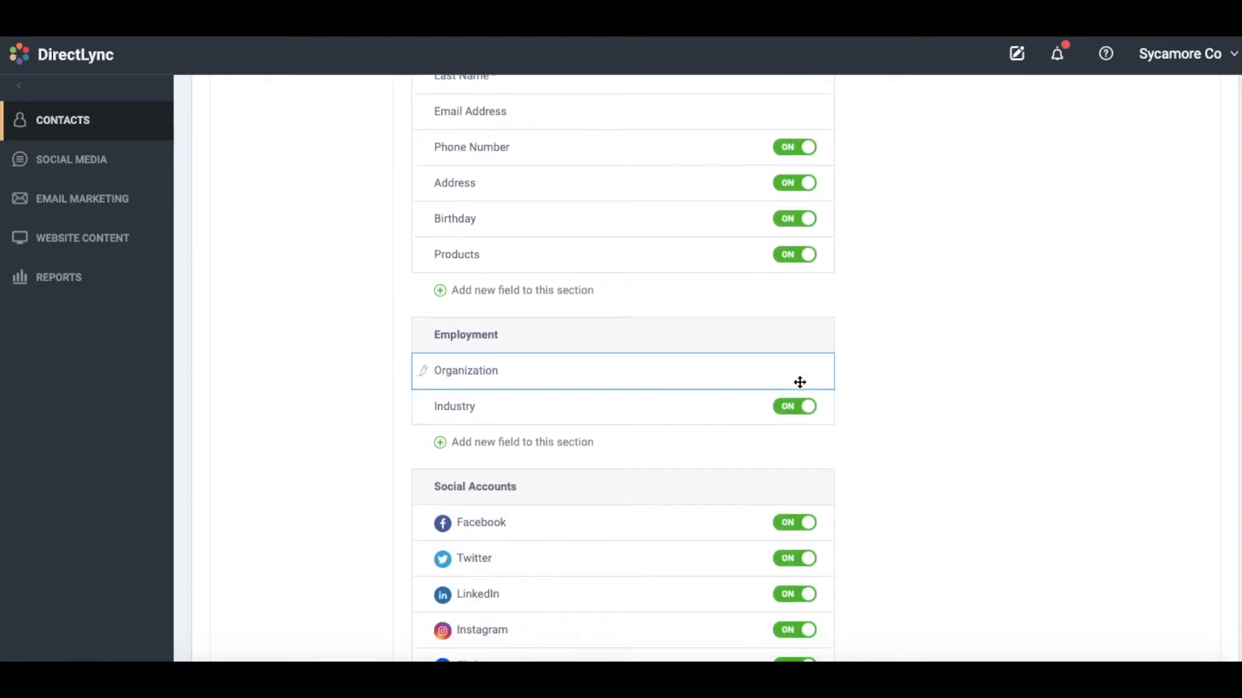
{"action": "scroll", "coordinate": [800, 385], "scroll_direction": "down", "scroll_amount": 2}
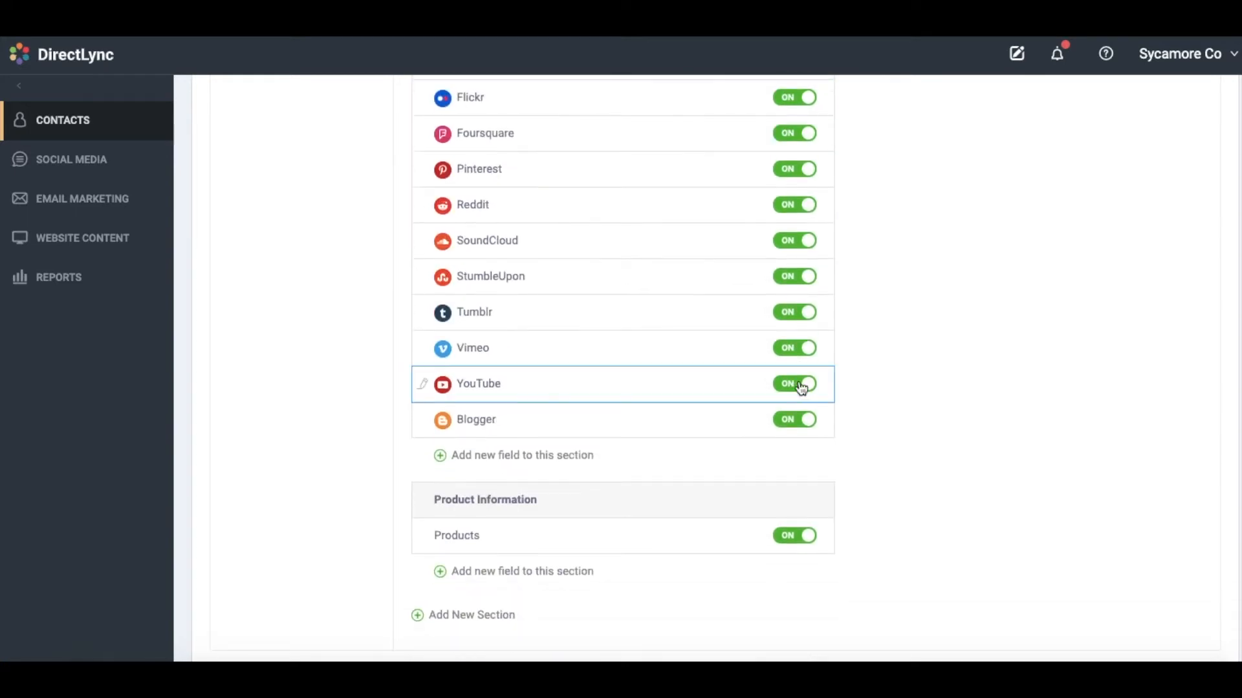
{"action": "left_click", "coordinate": [469, 617]}
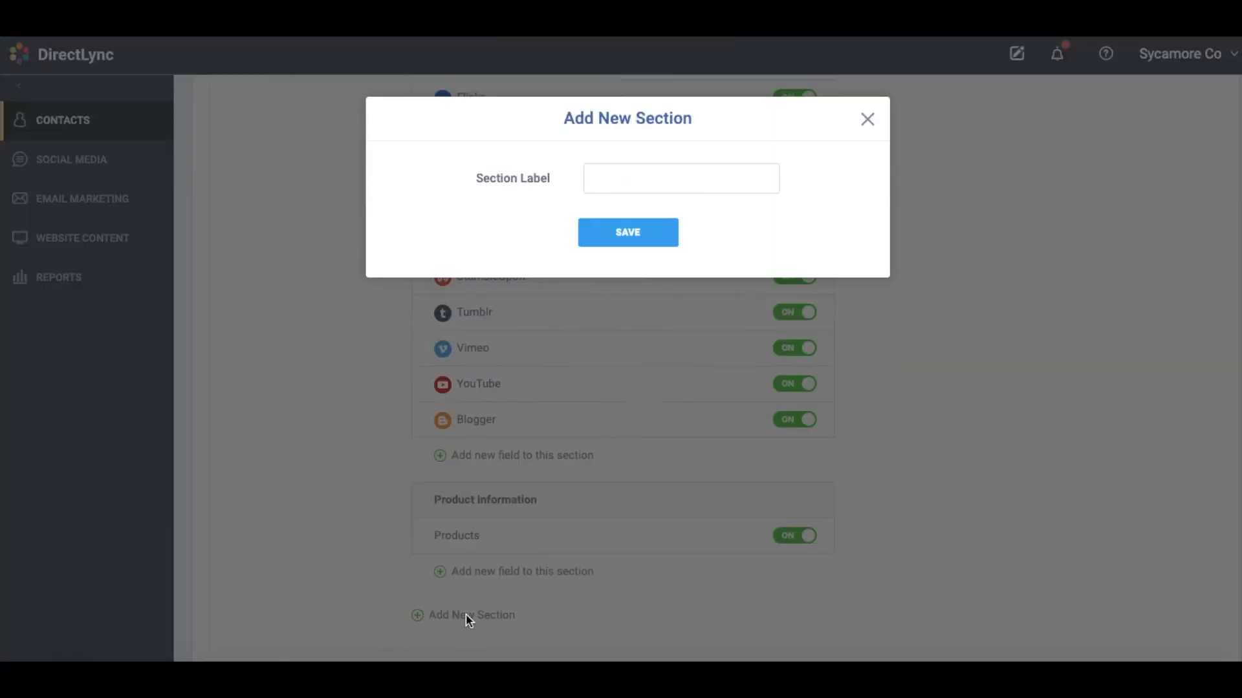
{"action": "left_click", "coordinate": [608, 174]}
{"action": "left_click", "coordinate": [818, 188]}
{"action": "left_click", "coordinate": [867, 119]}
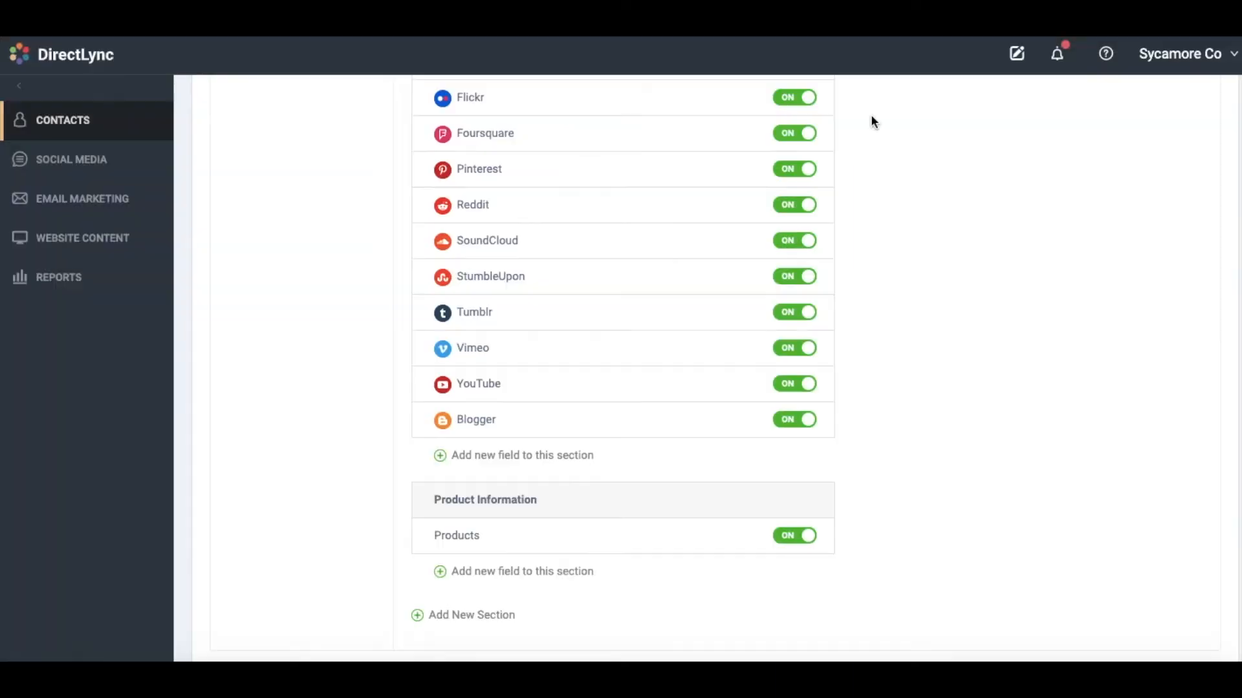
Move the Product Information section up to sit between the Employment and Social Accounts sections
{"action": "scroll", "coordinate": [598, 416], "scroll_direction": "up", "scroll_amount": 1}
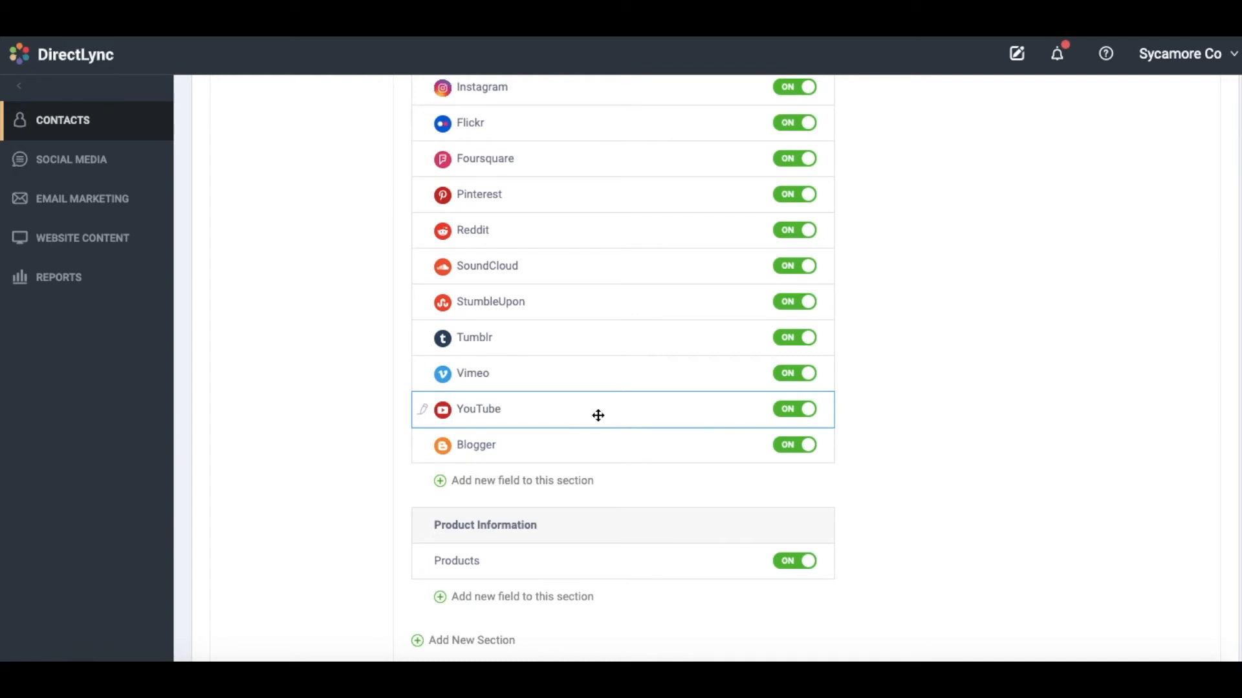
{"action": "scroll", "coordinate": [598, 415], "scroll_direction": "up", "scroll_amount": 4}
{"action": "scroll", "coordinate": [597, 413], "scroll_direction": "down", "scroll_amount": 3}
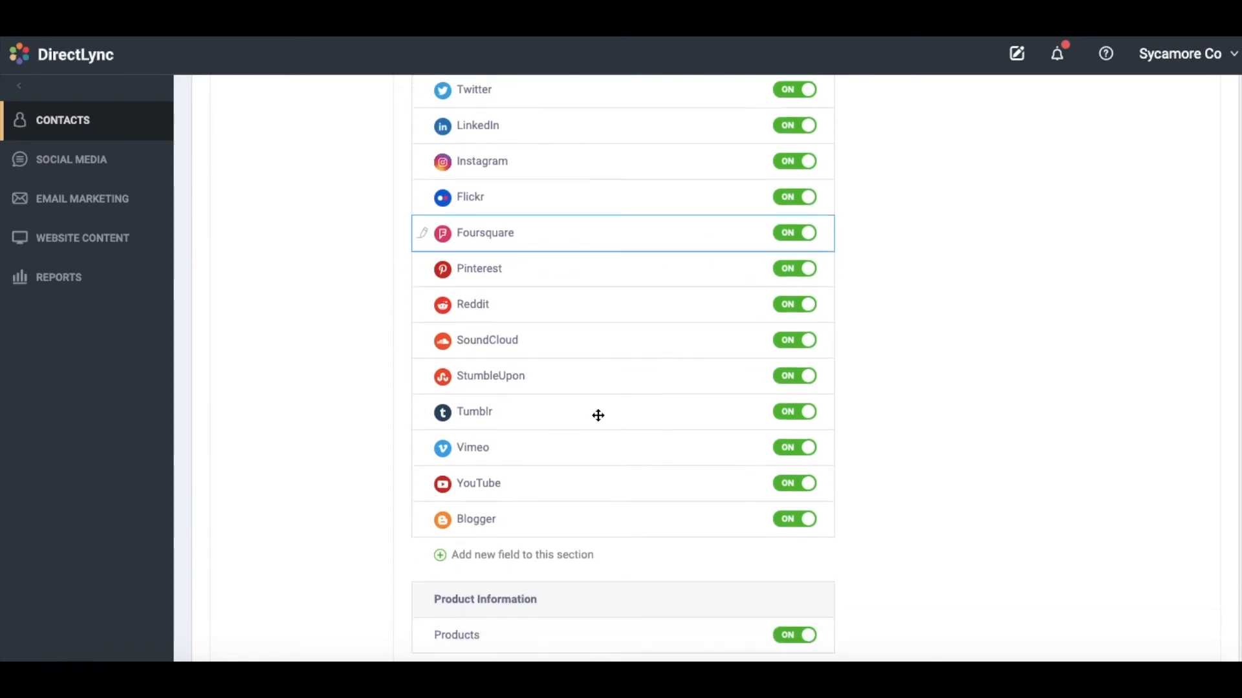
{"action": "mouse_move", "coordinate": [440, 590]}
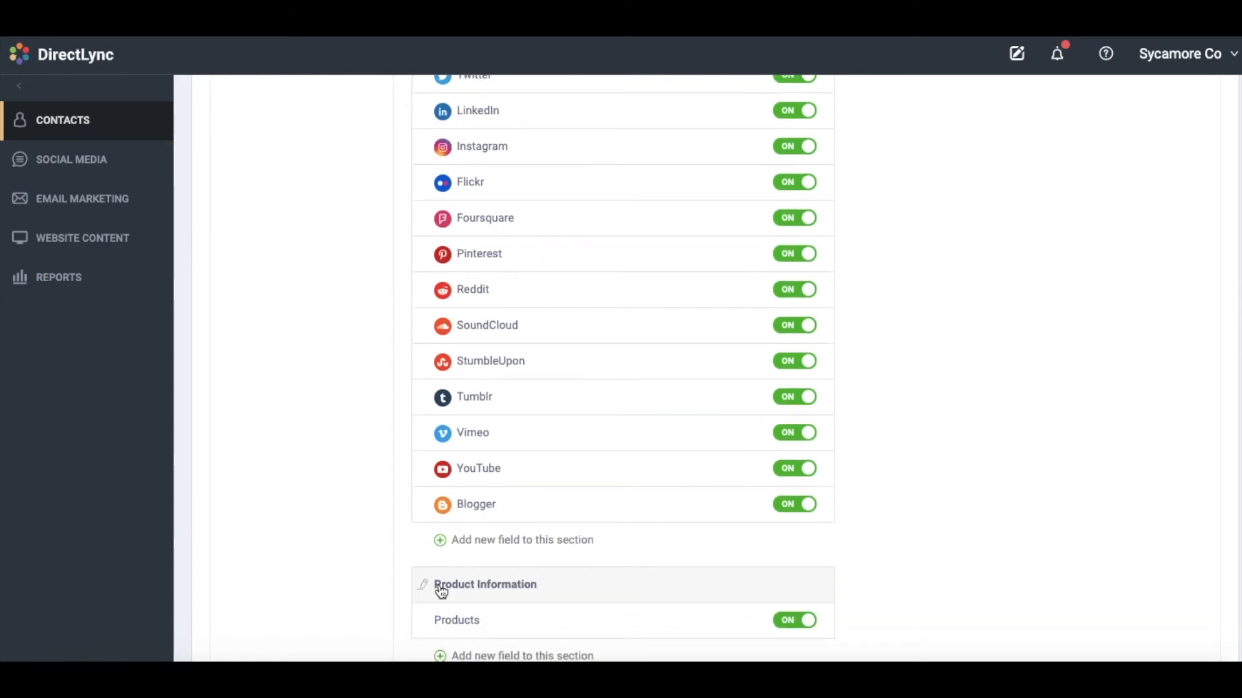
{"action": "left_click_drag", "start_coordinate": [547, 587], "coordinate": [556, 267]}
{"action": "scroll", "coordinate": [563, 363], "scroll_direction": "up", "scroll_amount": 4}
{"action": "scroll", "coordinate": [553, 284], "scroll_direction": "up", "scroll_amount": 4}
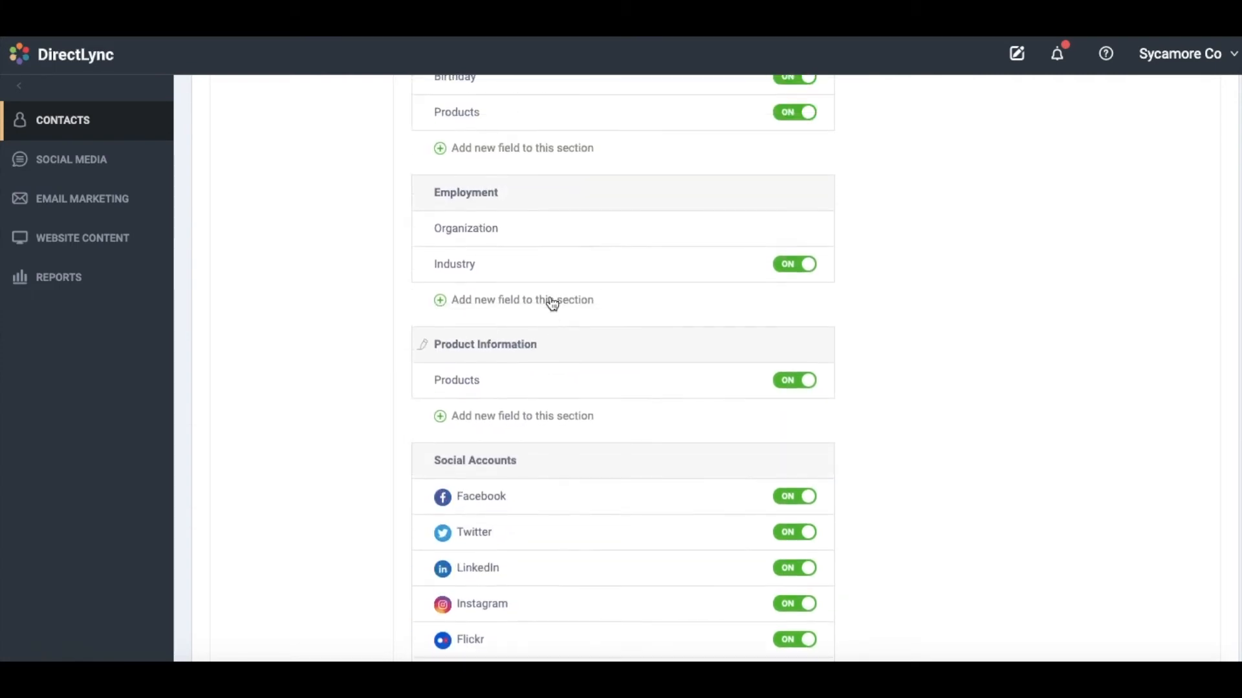
Move the Email Address field up in the Details section so it sits between Suffix and First Name
{"action": "scroll", "coordinate": [551, 298], "scroll_direction": "up", "scroll_amount": 5}
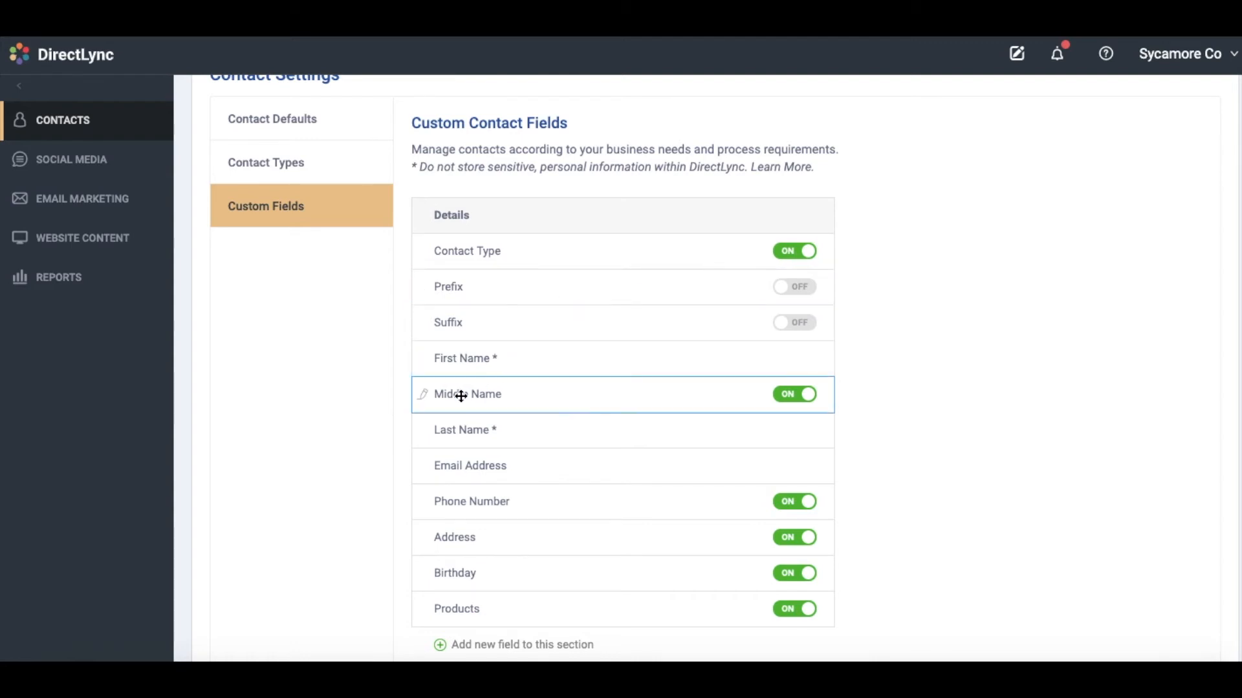
{"action": "left_click_drag", "start_coordinate": [433, 465], "coordinate": [438, 355]}
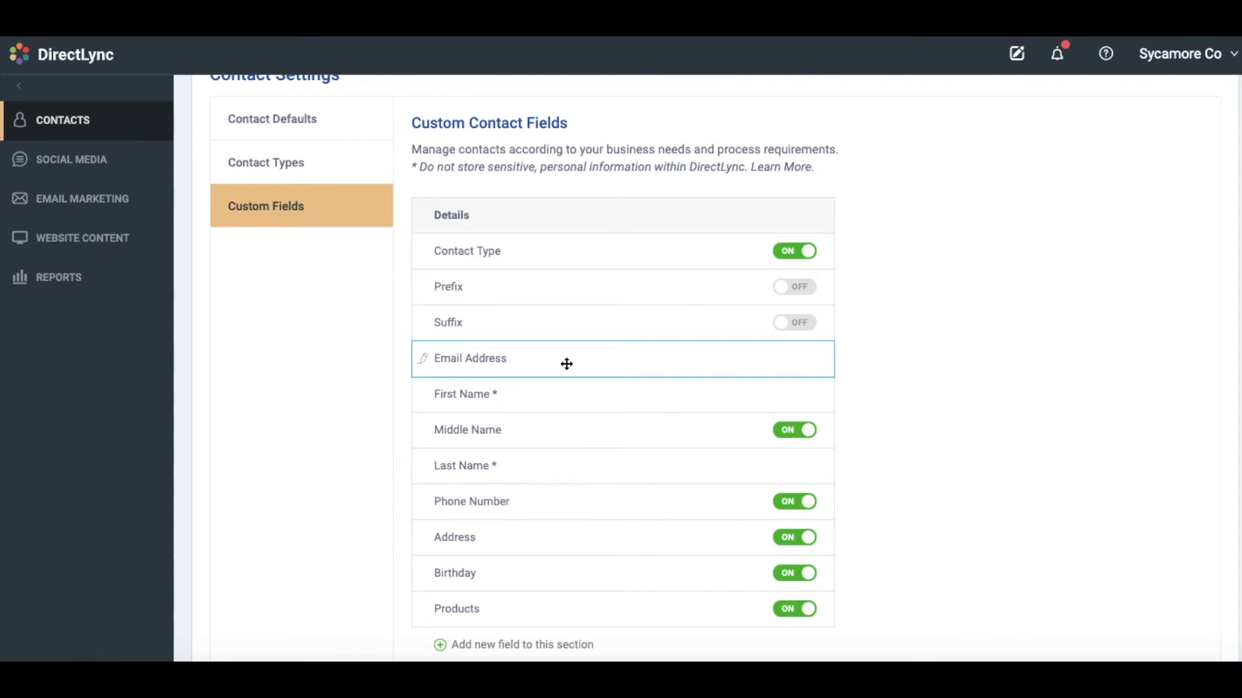
Go to the contacts list, open the first contact's record, and bring up its details for editing
{"action": "scroll", "coordinate": [566, 364], "scroll_direction": "up", "scroll_amount": 2}
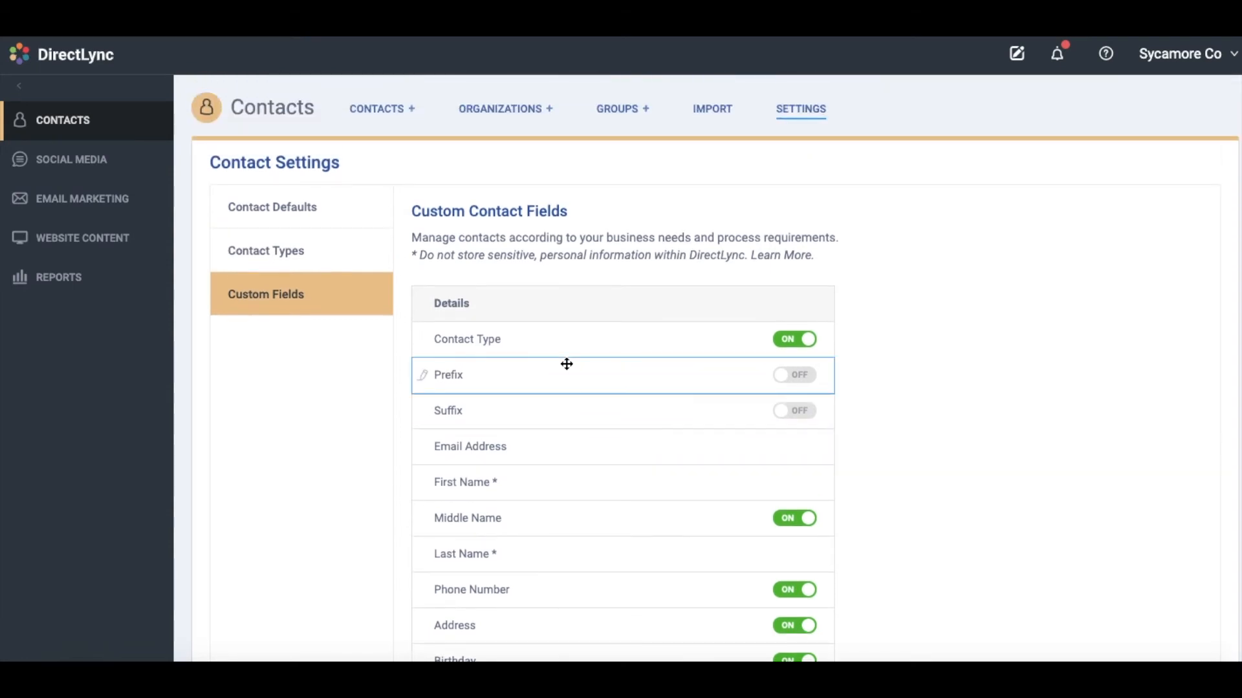
{"action": "left_click", "coordinate": [384, 118]}
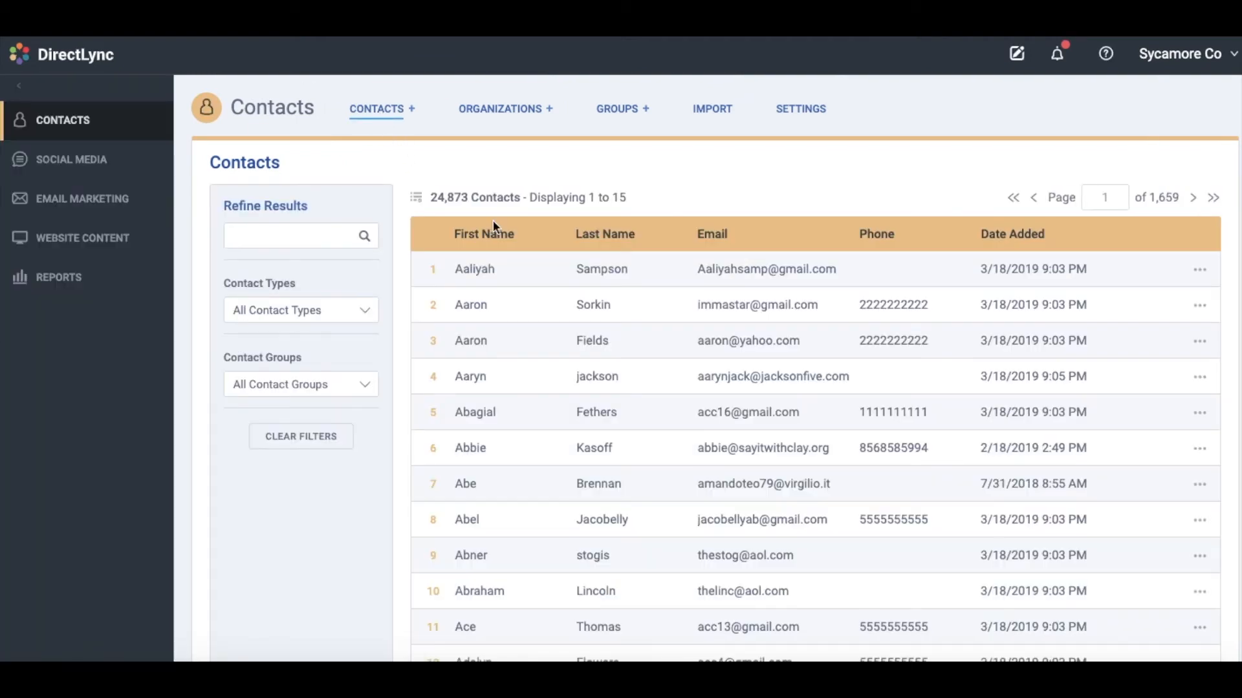
{"action": "left_click", "coordinate": [529, 276]}
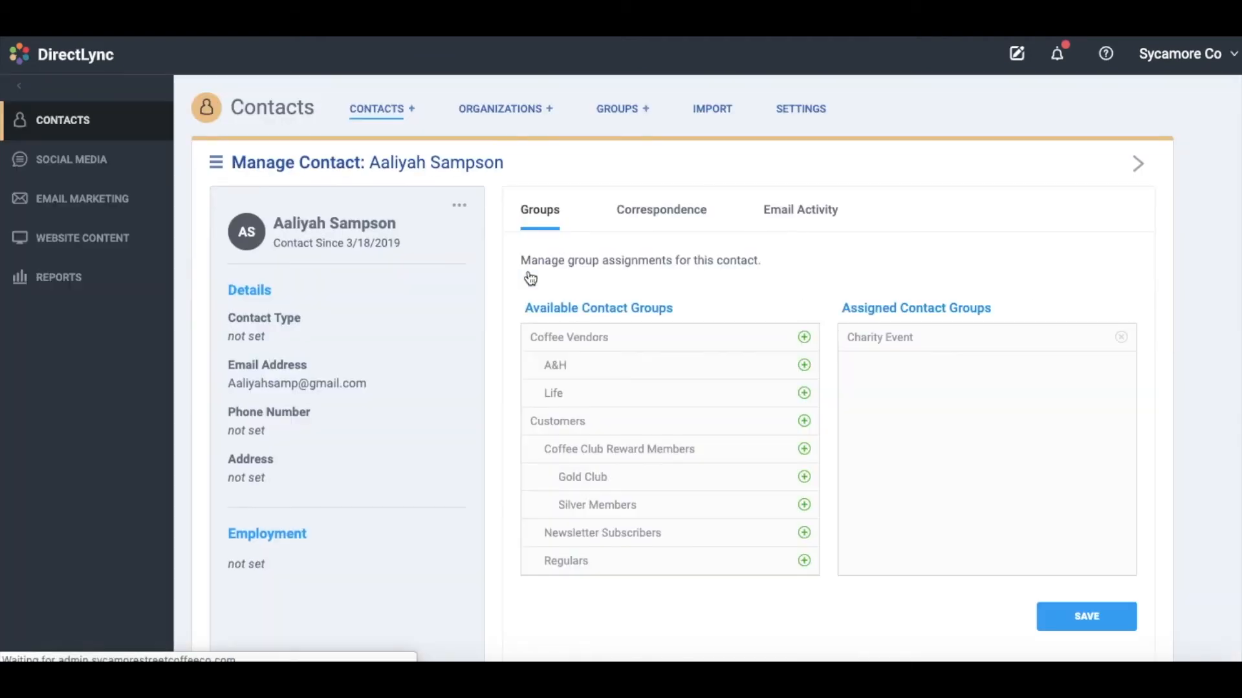
{"action": "left_click", "coordinate": [460, 209]}
{"action": "left_click", "coordinate": [508, 220]}
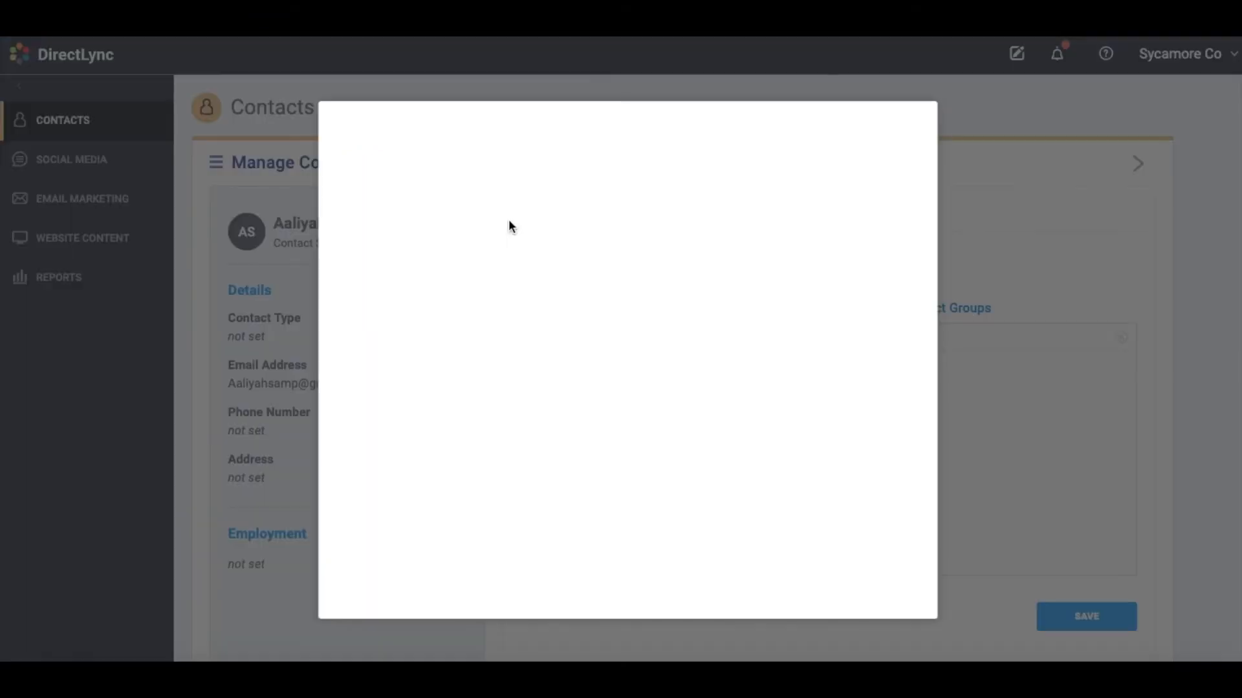
Set the contact's Products field, below Birthday, to Coffee and save the contact
{"action": "scroll", "coordinate": [530, 380], "scroll_direction": "down", "scroll_amount": 5}
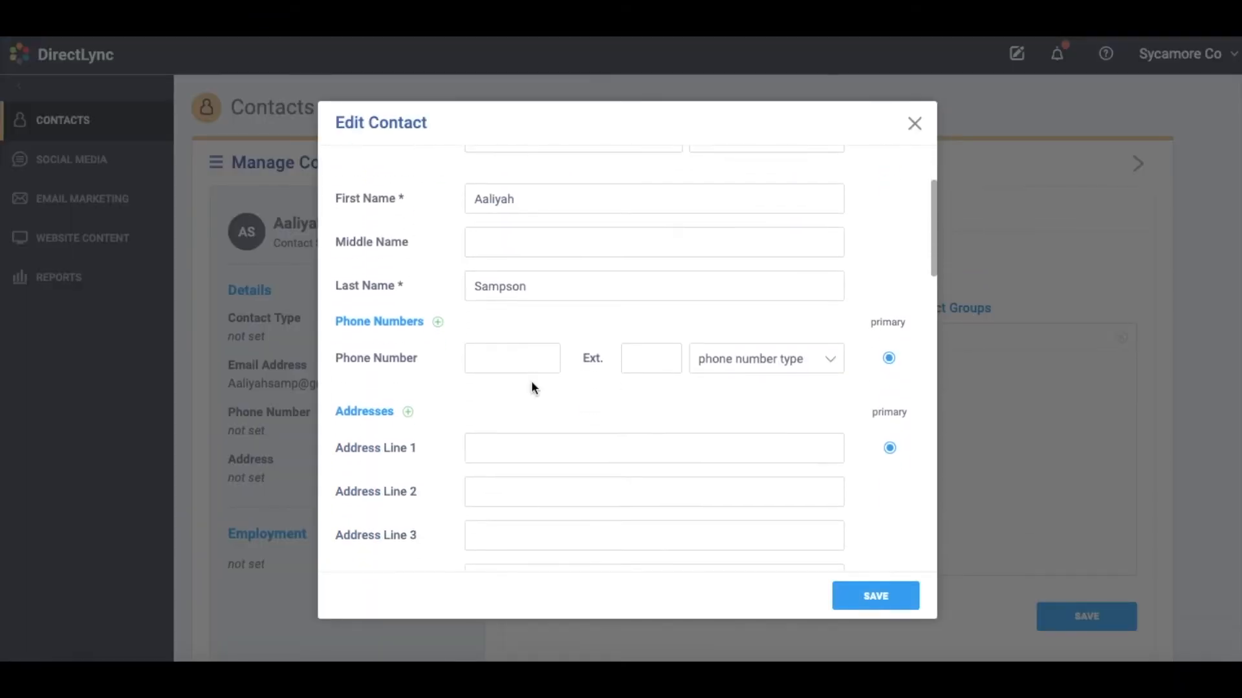
{"action": "scroll", "coordinate": [531, 387], "scroll_direction": "down", "scroll_amount": 4}
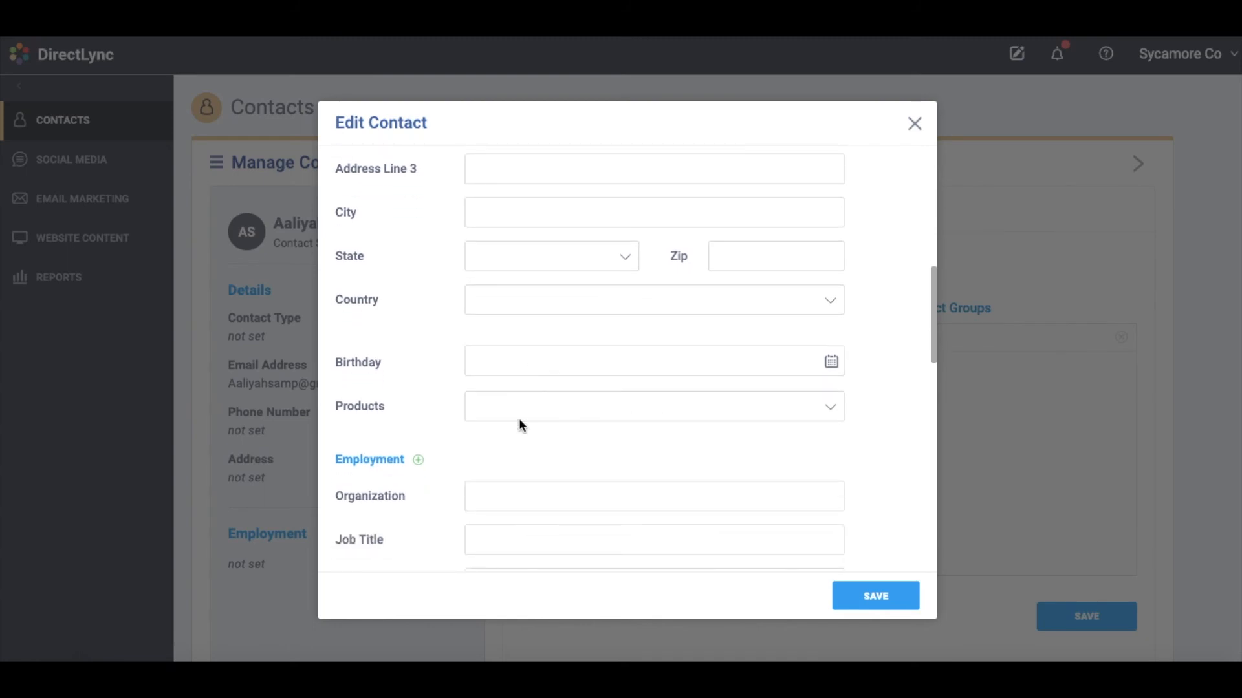
{"action": "left_click", "coordinate": [821, 409]}
{"action": "left_click", "coordinate": [812, 420]}
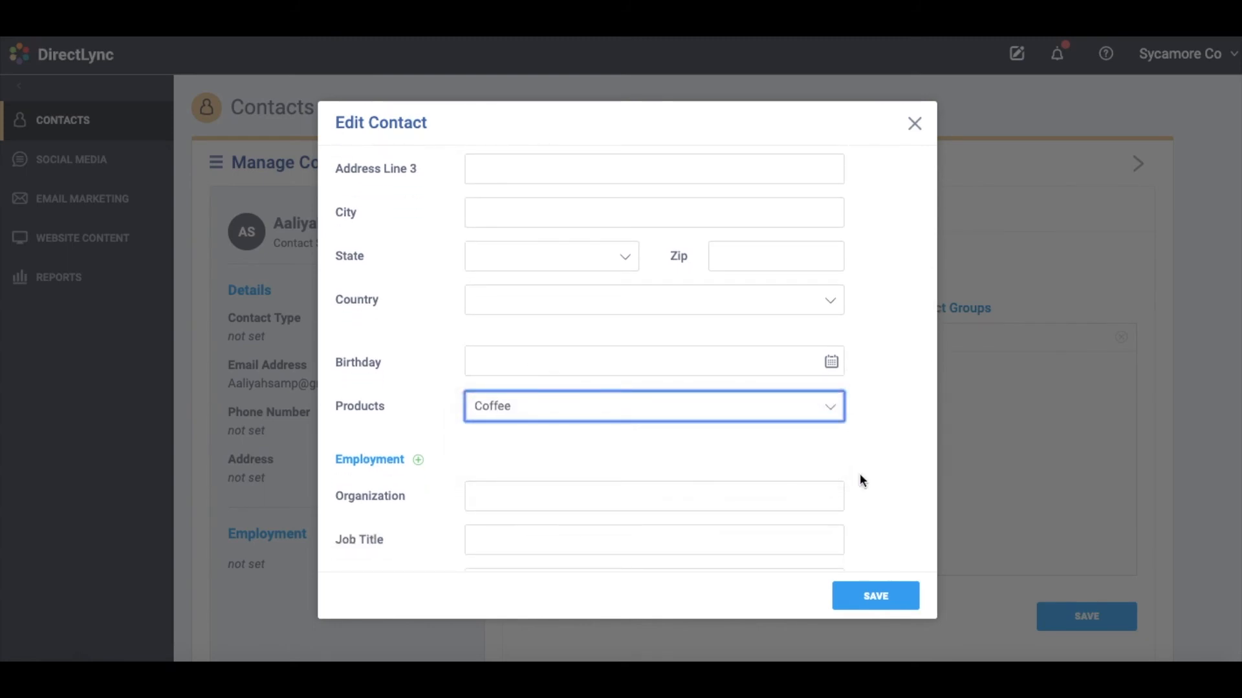
{"action": "scroll", "coordinate": [859, 475], "scroll_direction": "down", "scroll_amount": 5}
{"action": "left_click", "coordinate": [863, 592]}
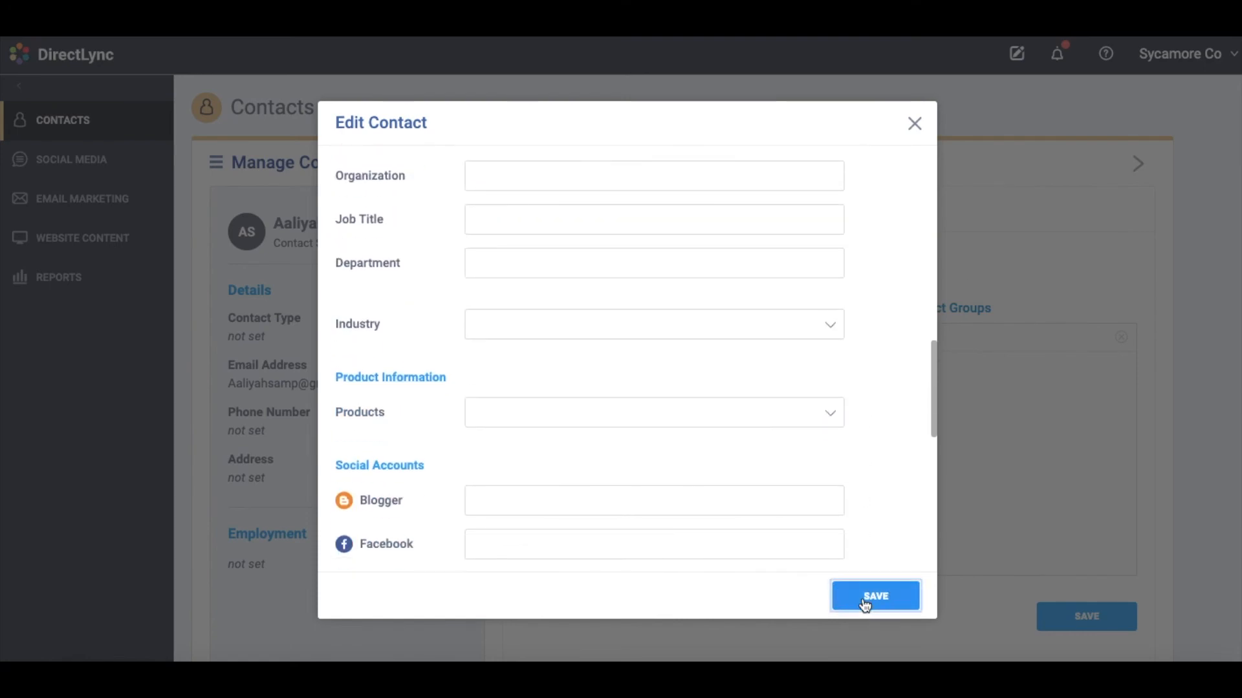